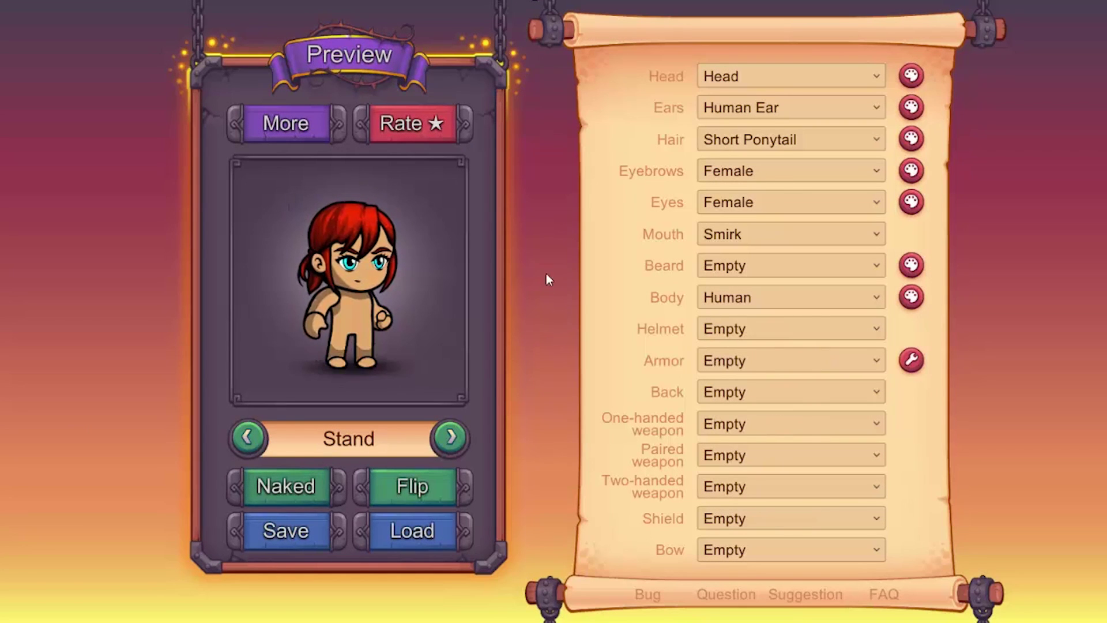
Step: Set the character's hair to Shaggy and its eyes to Male Eye 3
click(711, 142)
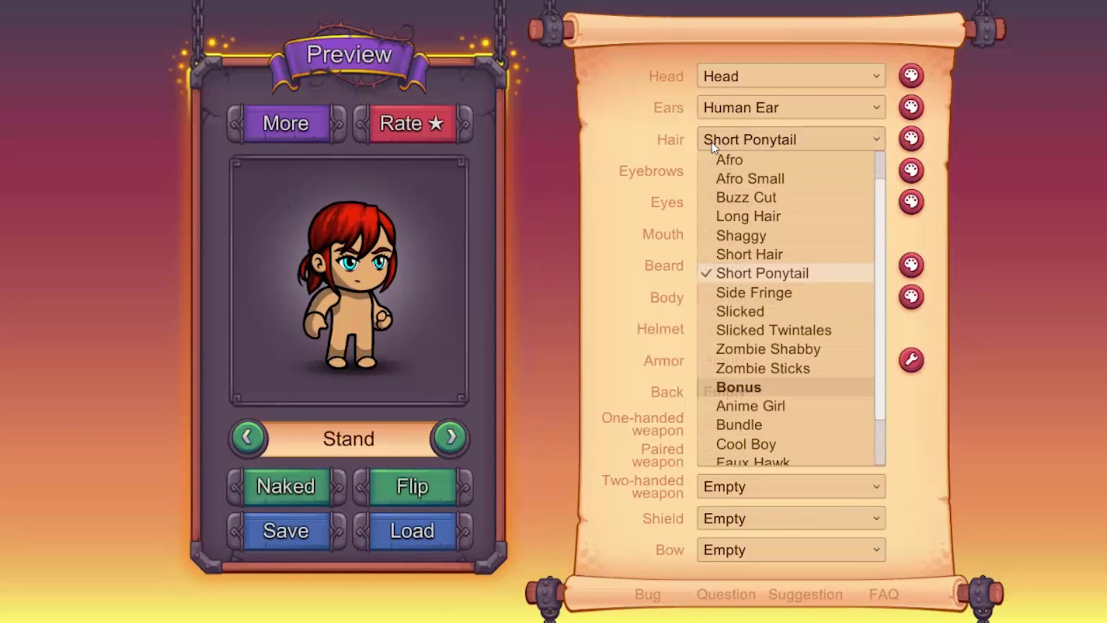
click(732, 240)
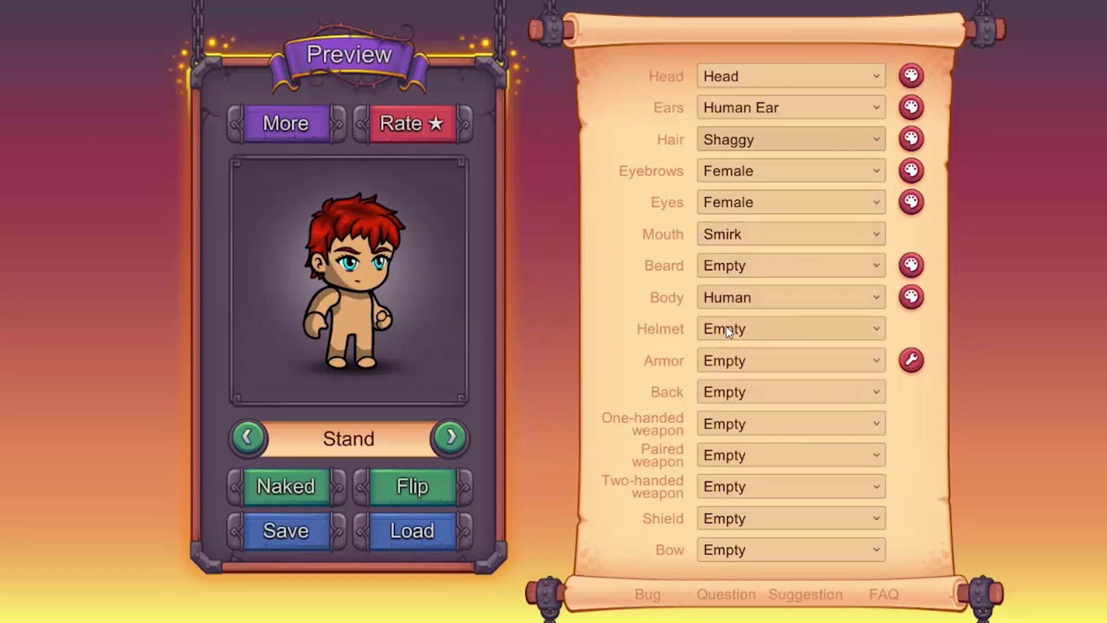
click(729, 202)
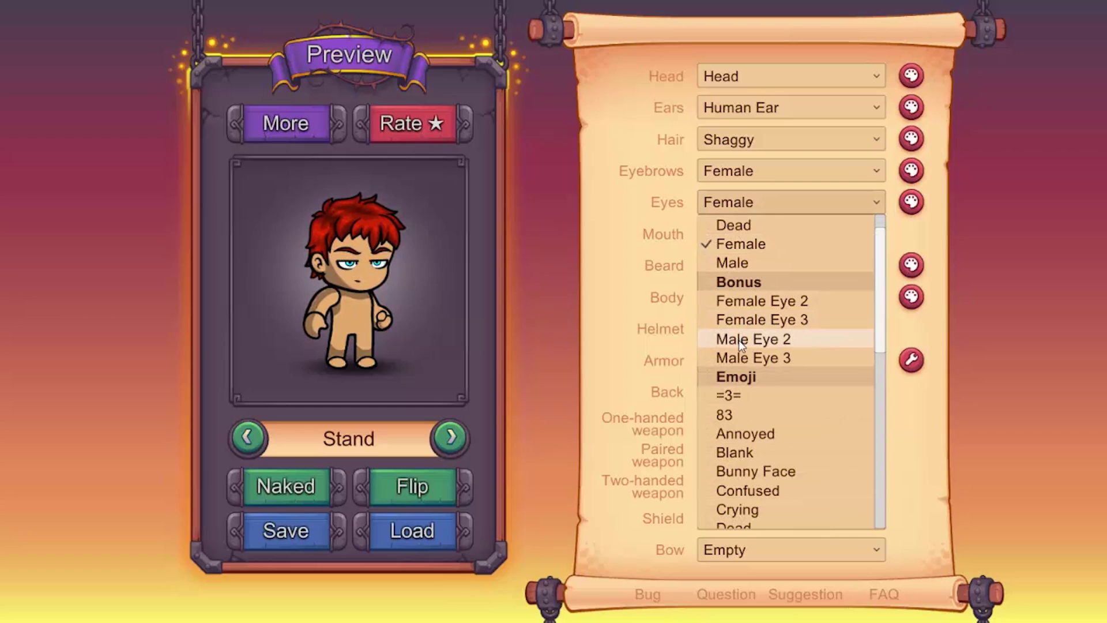
click(739, 355)
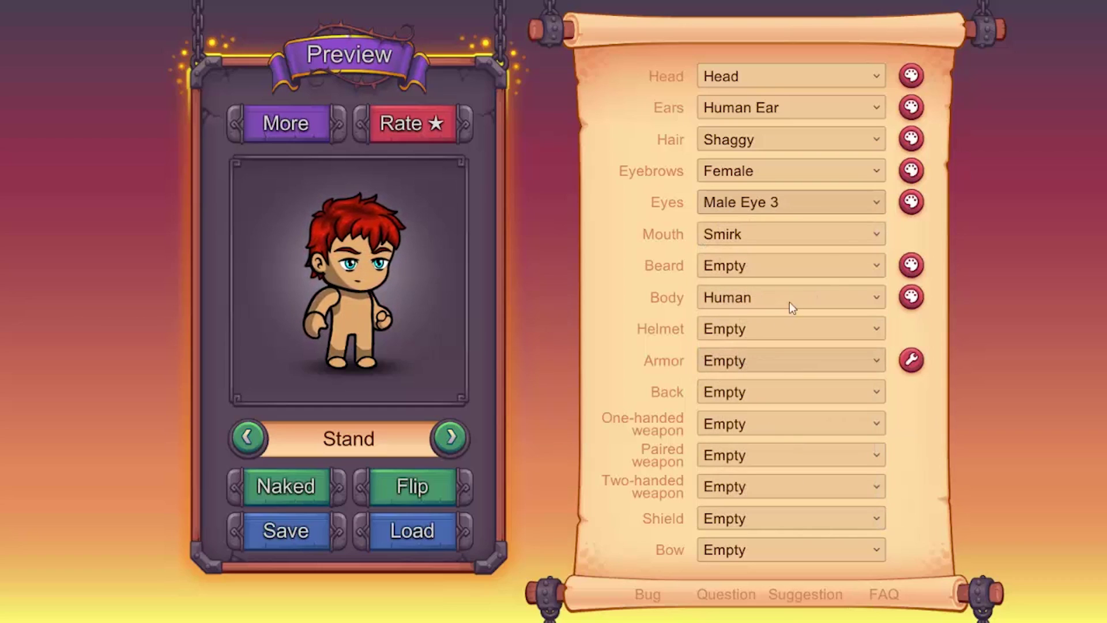
Step: Recolor the character's eyes orange and set the mouth to Dizzy
click(911, 202)
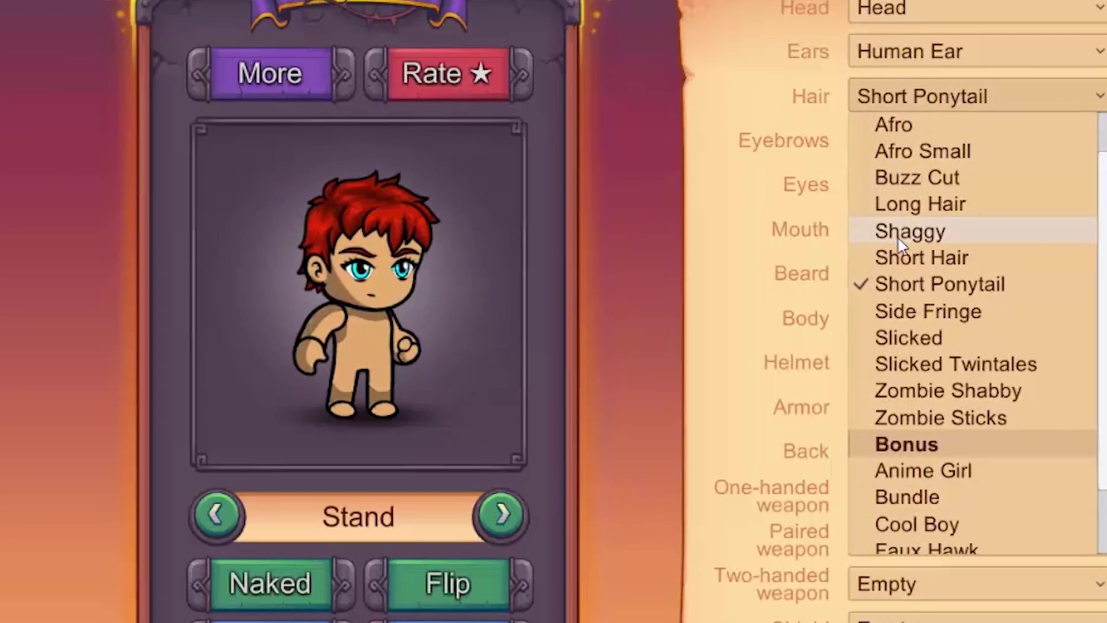
click(898, 234)
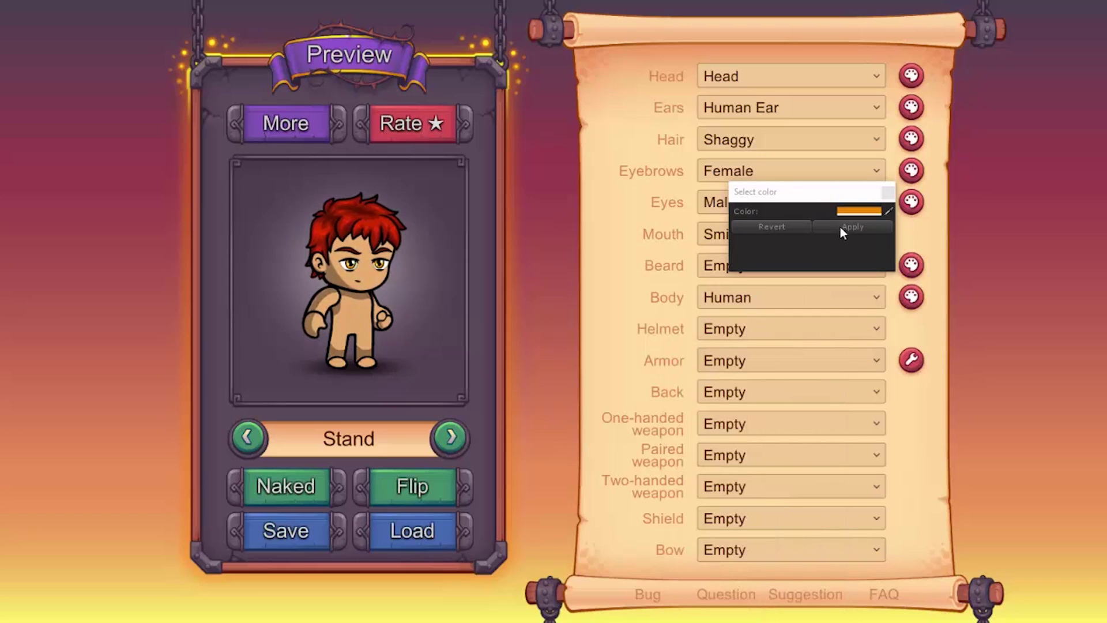
click(839, 222)
click(826, 233)
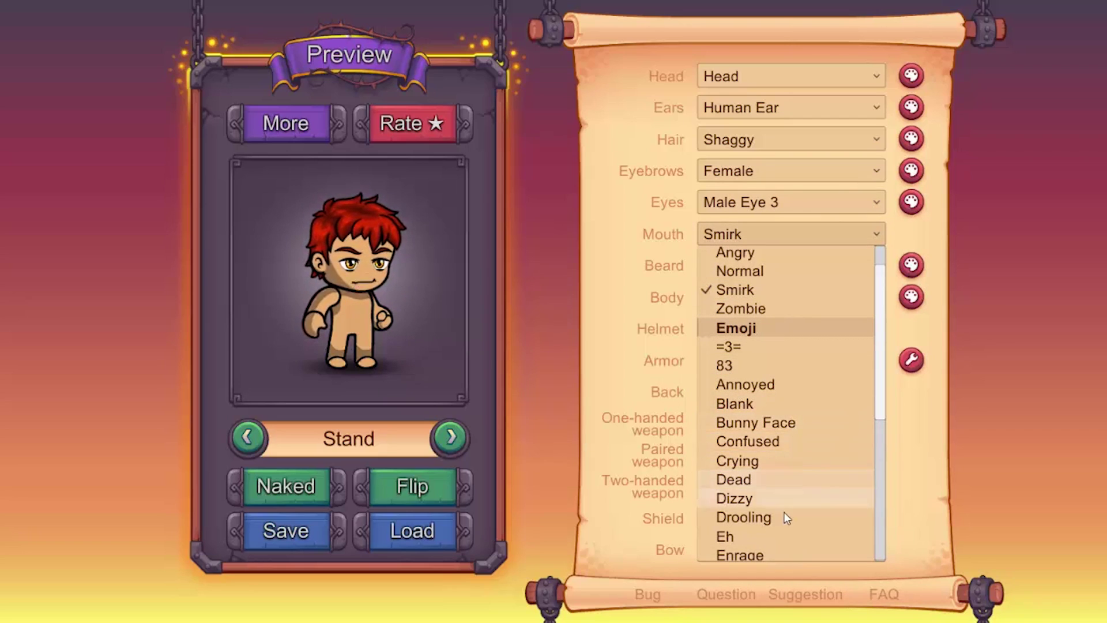
click(787, 496)
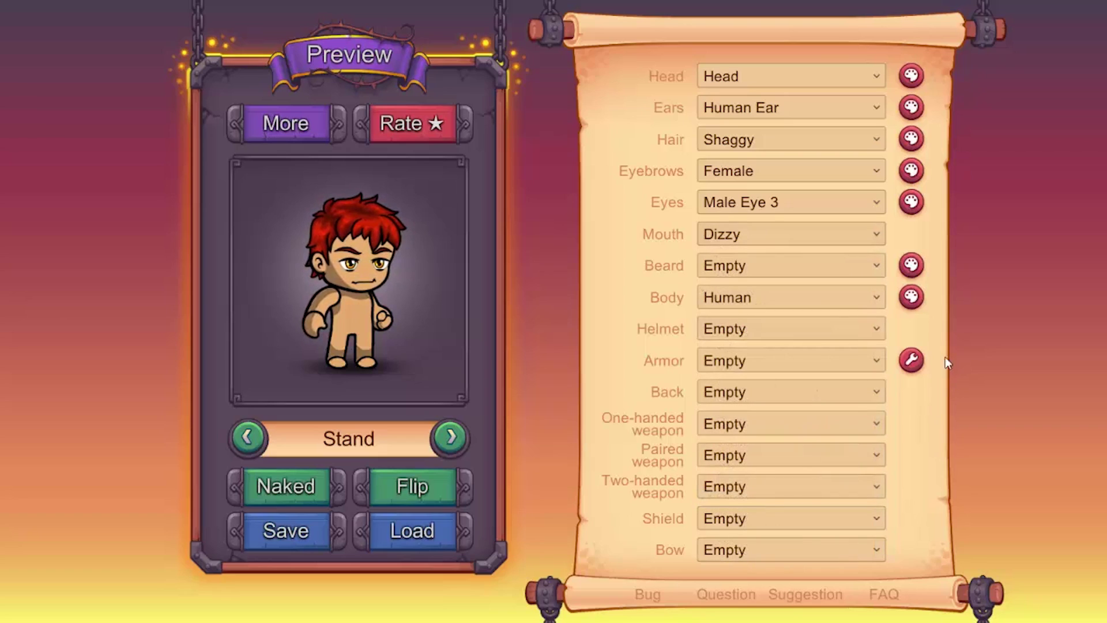
Step: Equip the character with the Hawk Helm and the Bandit Light Armor
click(769, 330)
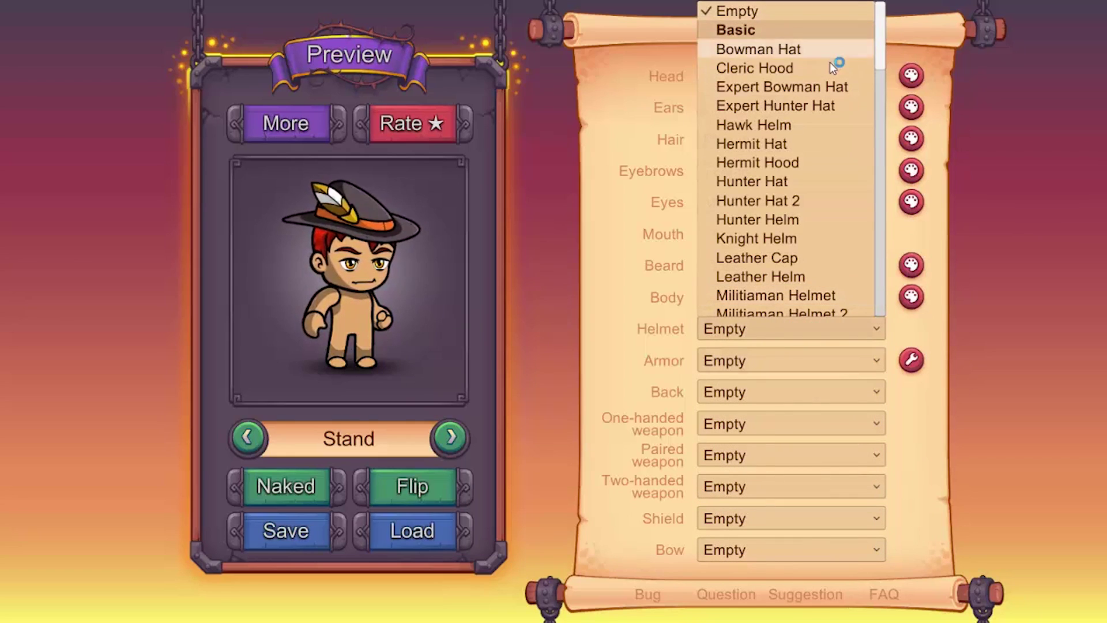
click(805, 123)
click(776, 362)
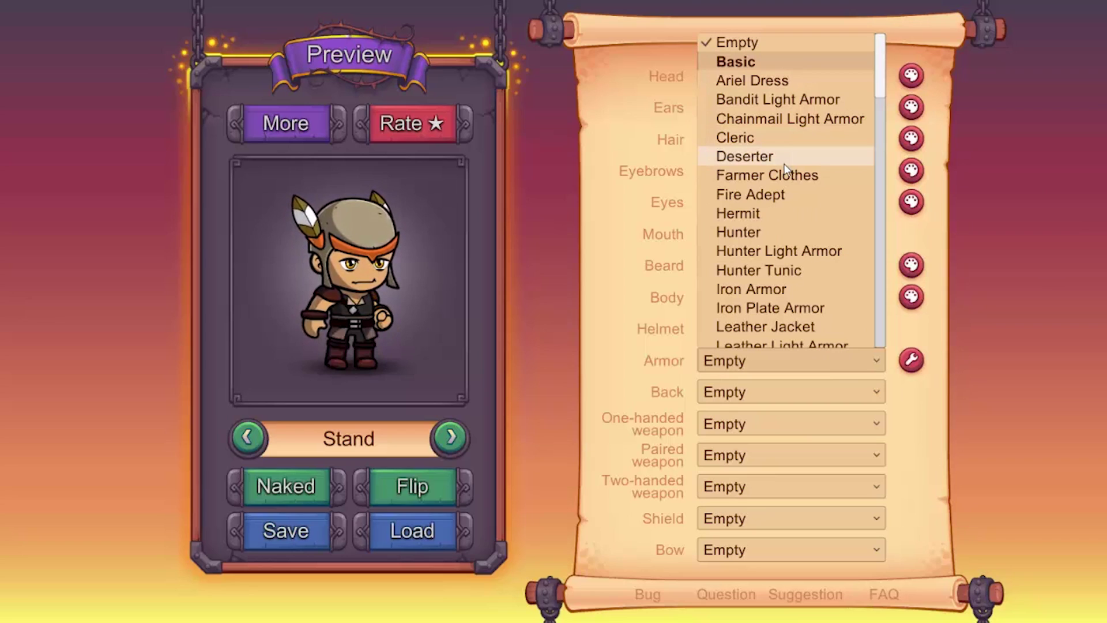
click(791, 100)
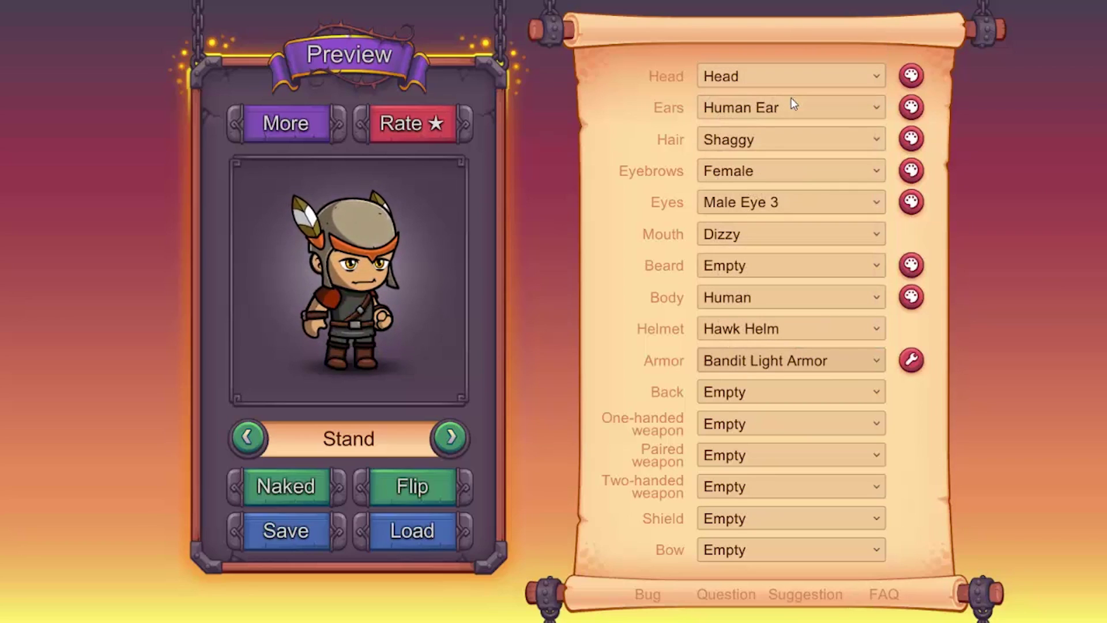
click(738, 422)
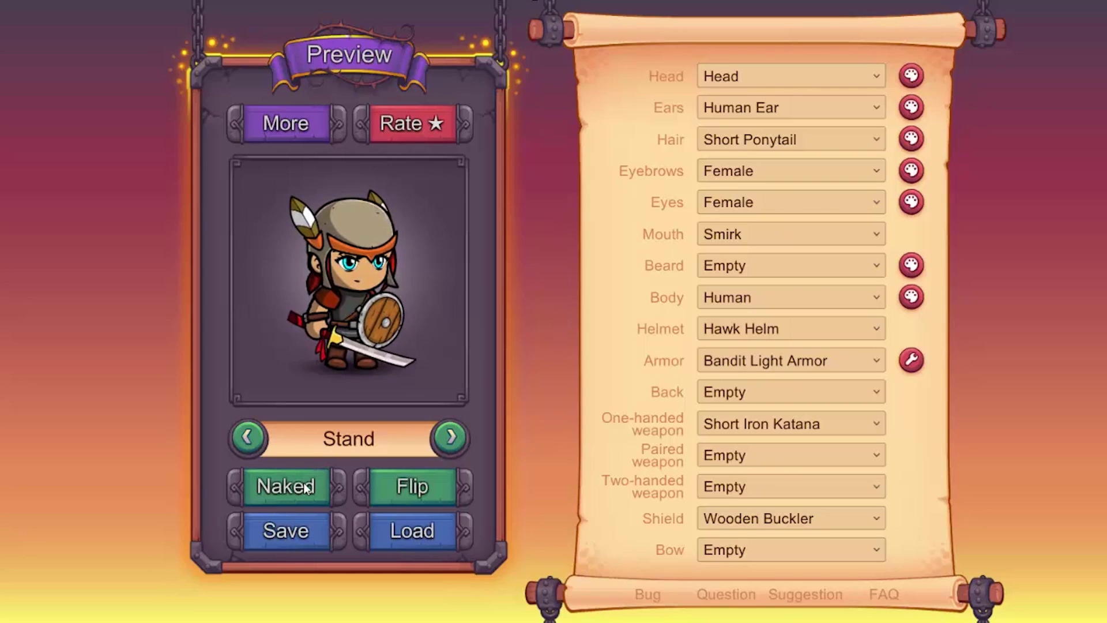
Step: Strip all equipment from the character and set its hair to Shaggy
click(308, 487)
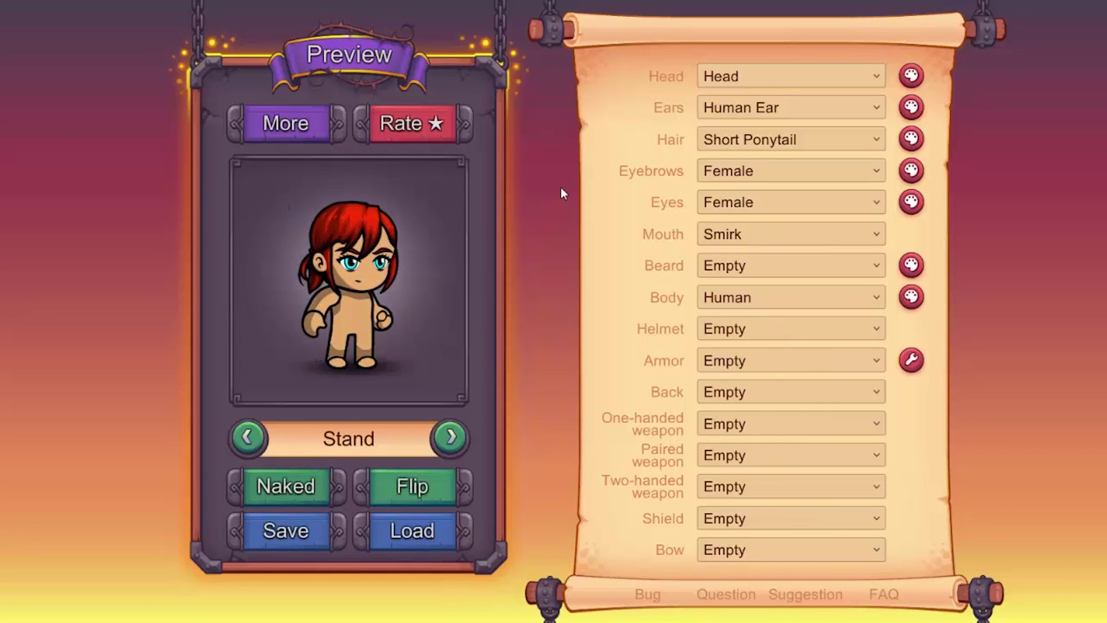
click(712, 142)
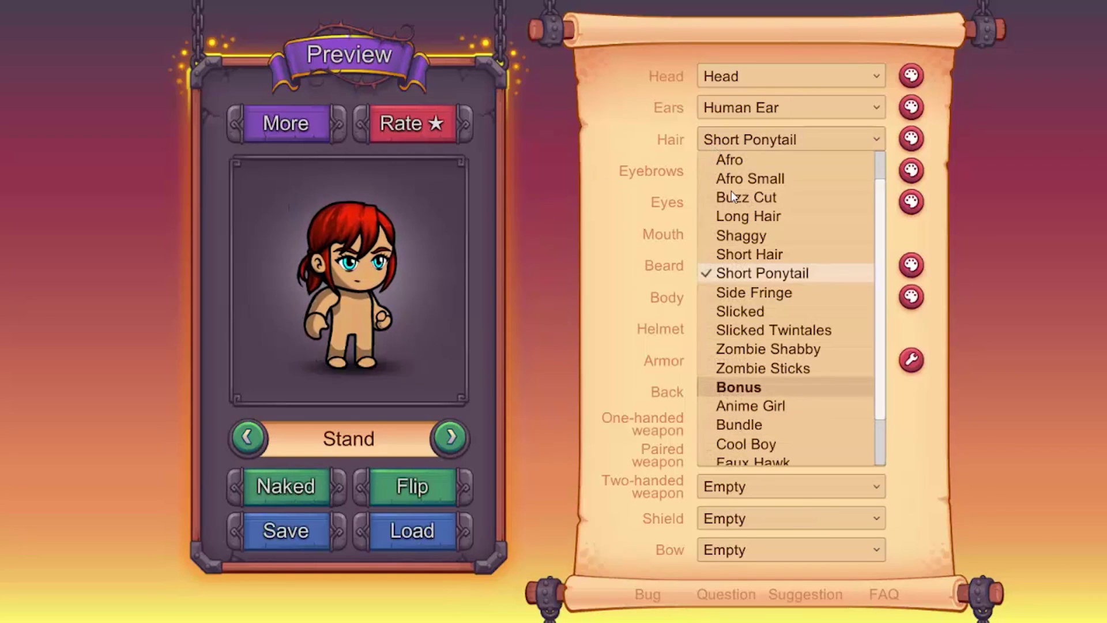
click(733, 239)
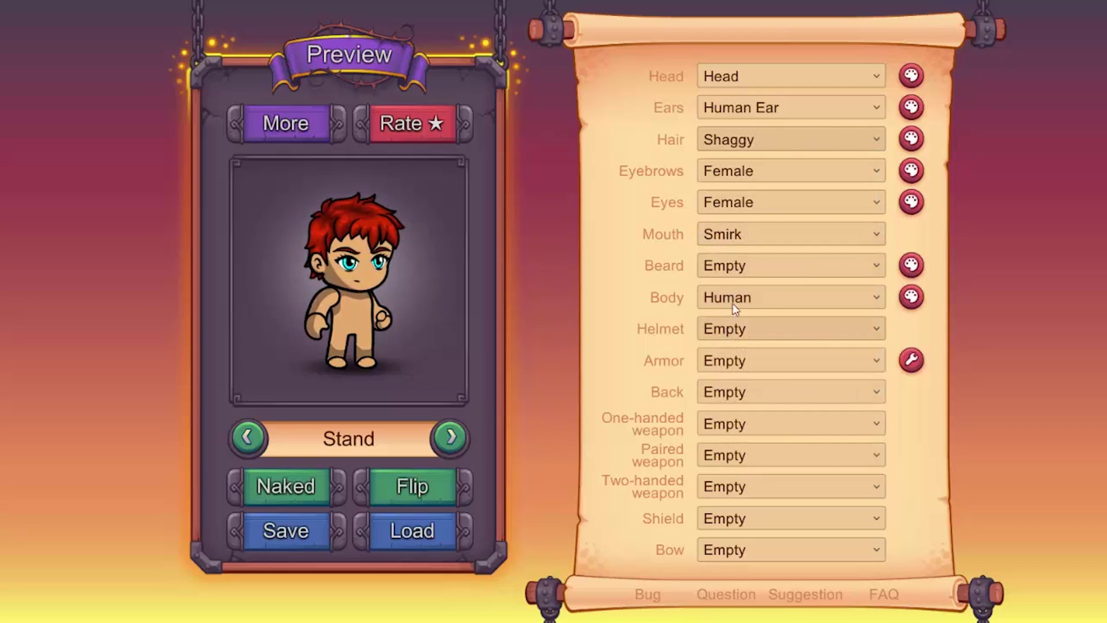
Step: Set the eyes to Male Eye 3 and recolor them orange with hex color F28700FF
click(729, 201)
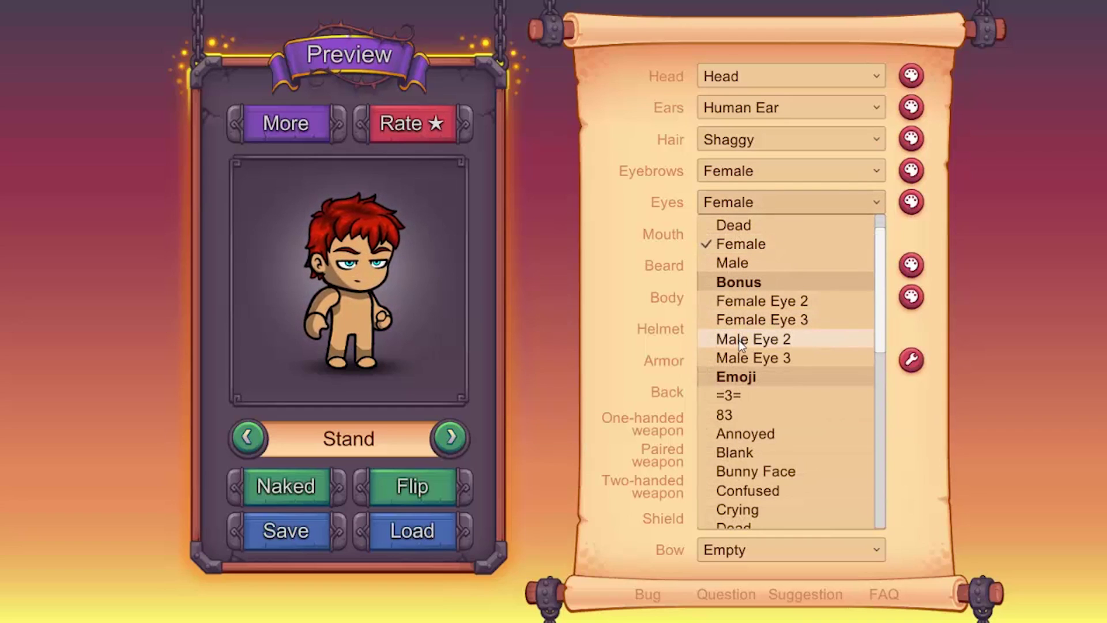
click(738, 357)
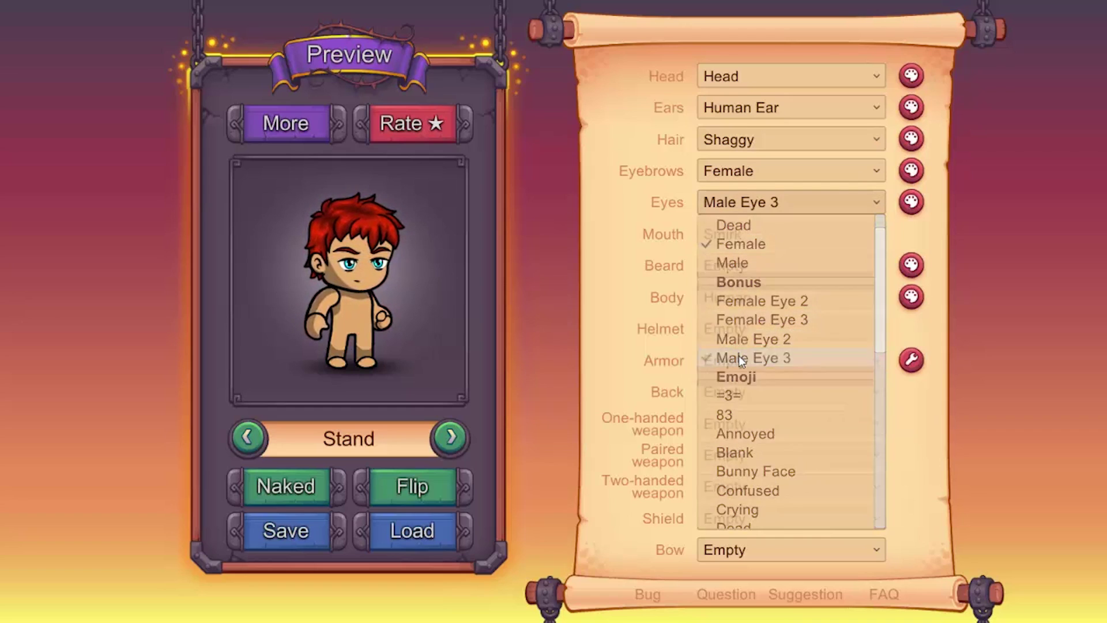
click(910, 203)
click(869, 211)
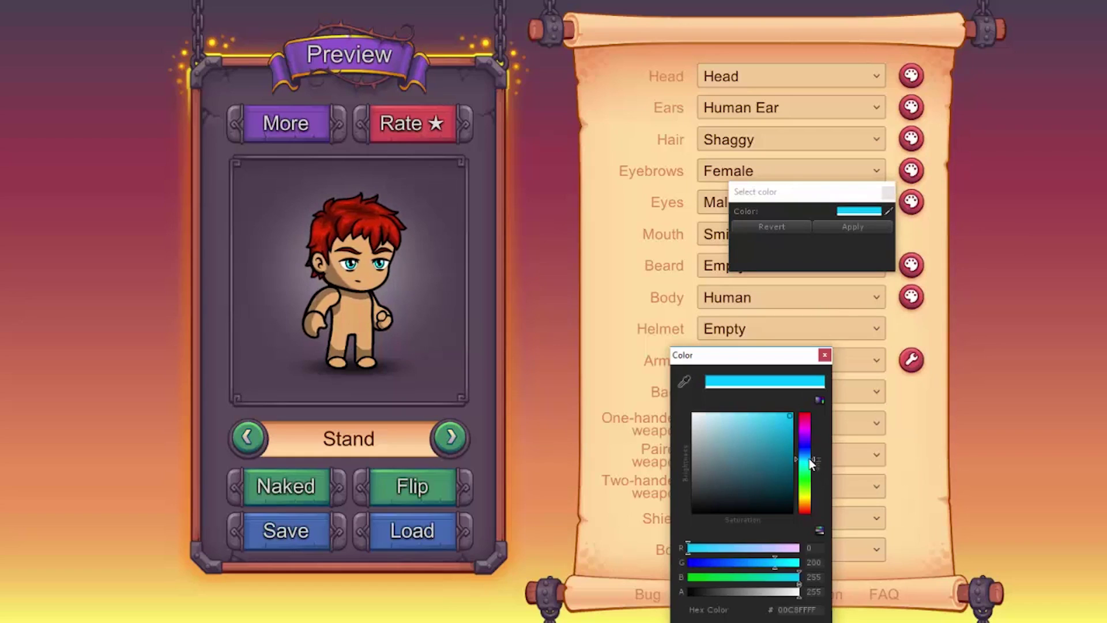
drag(812, 464, 809, 418)
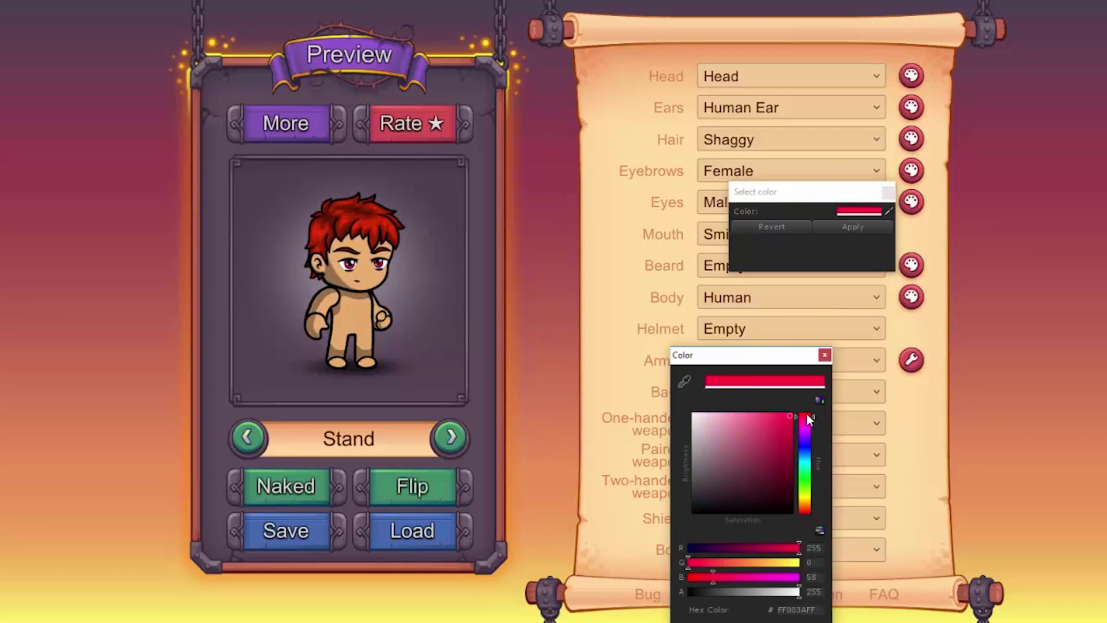
click(808, 506)
drag(788, 478, 812, 420)
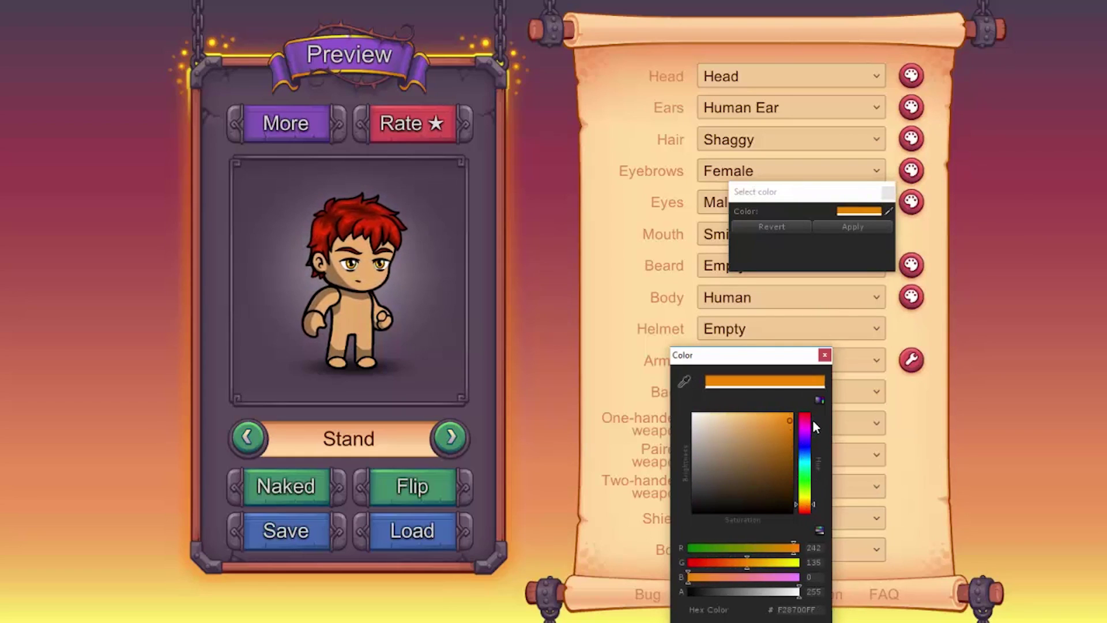
click(825, 355)
click(840, 225)
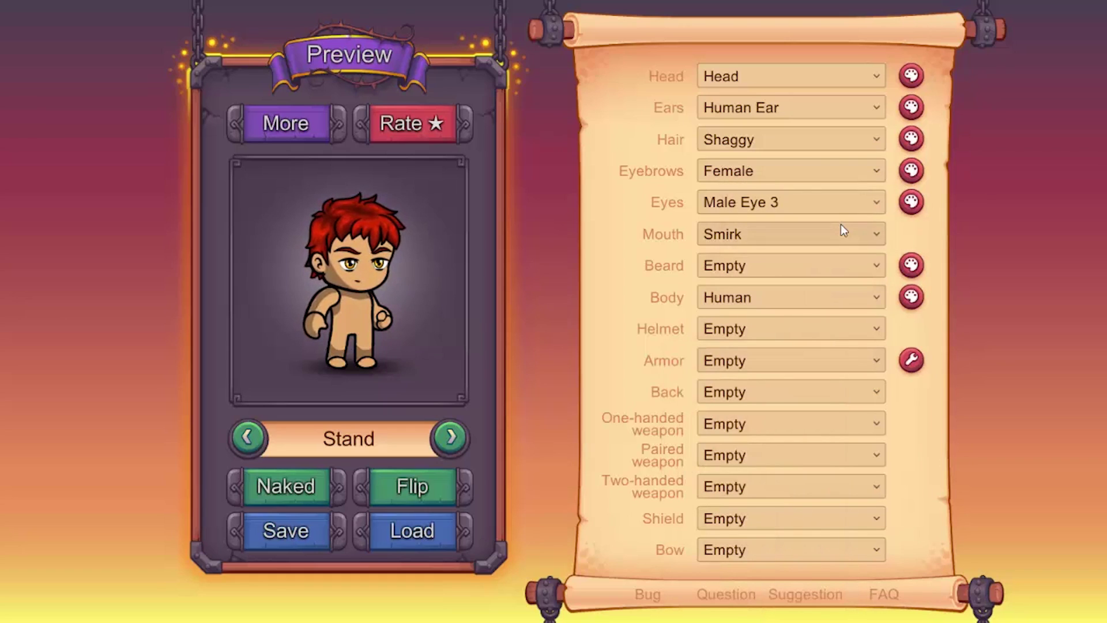
Step: Set the character's mouth to the Dizzy emoji style
click(840, 227)
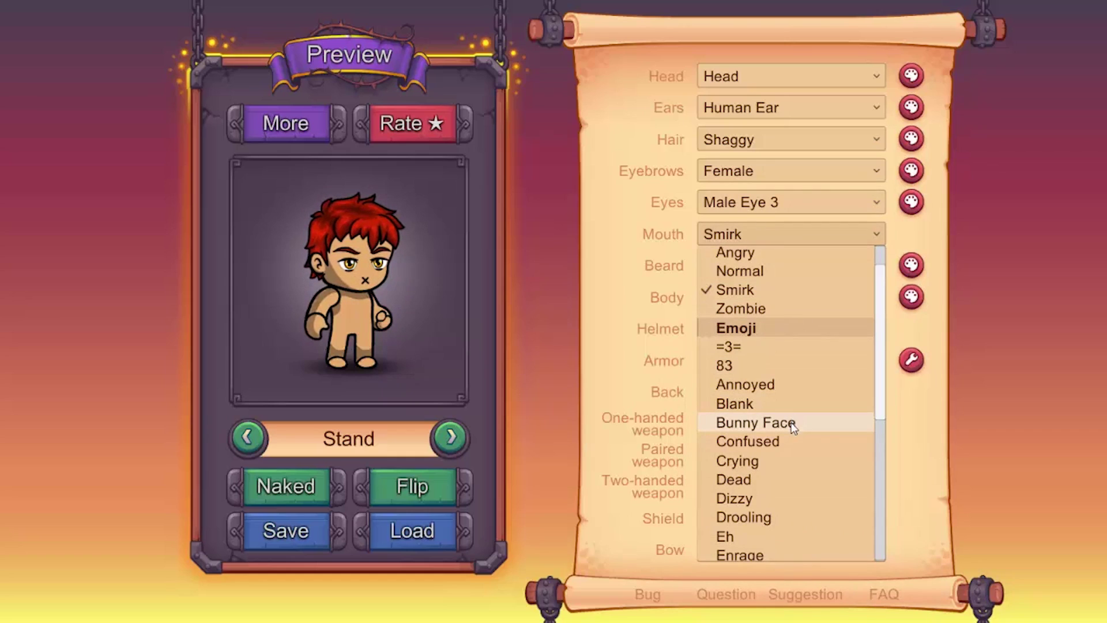
click(787, 496)
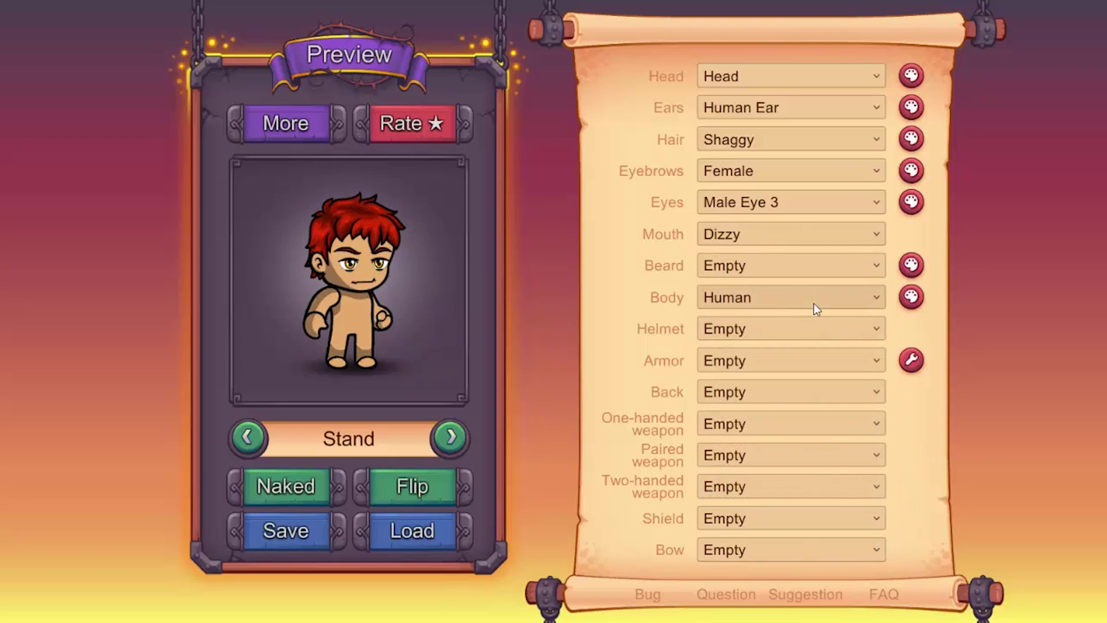
Step: Dress the character in the Hawk Helm helmet and the Bandit Light Armor
click(768, 331)
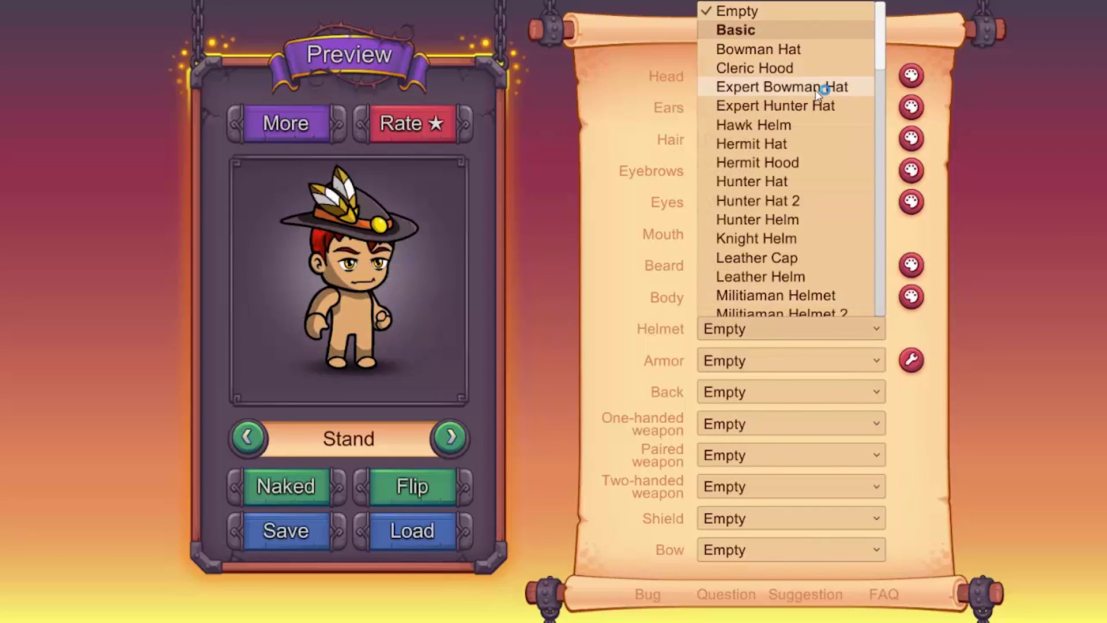
click(805, 124)
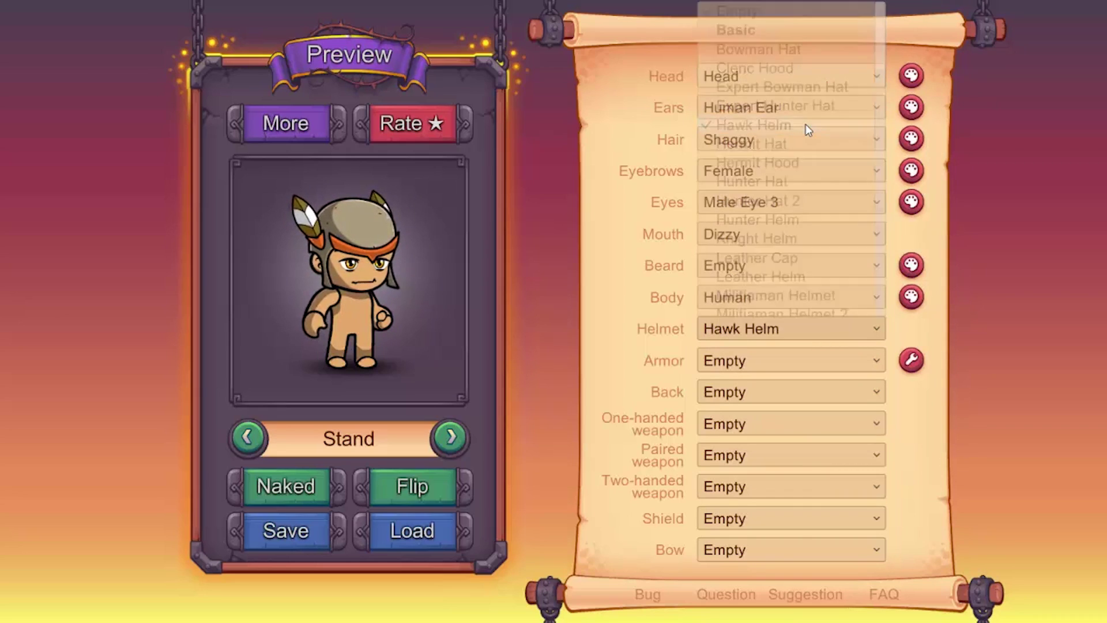
click(771, 363)
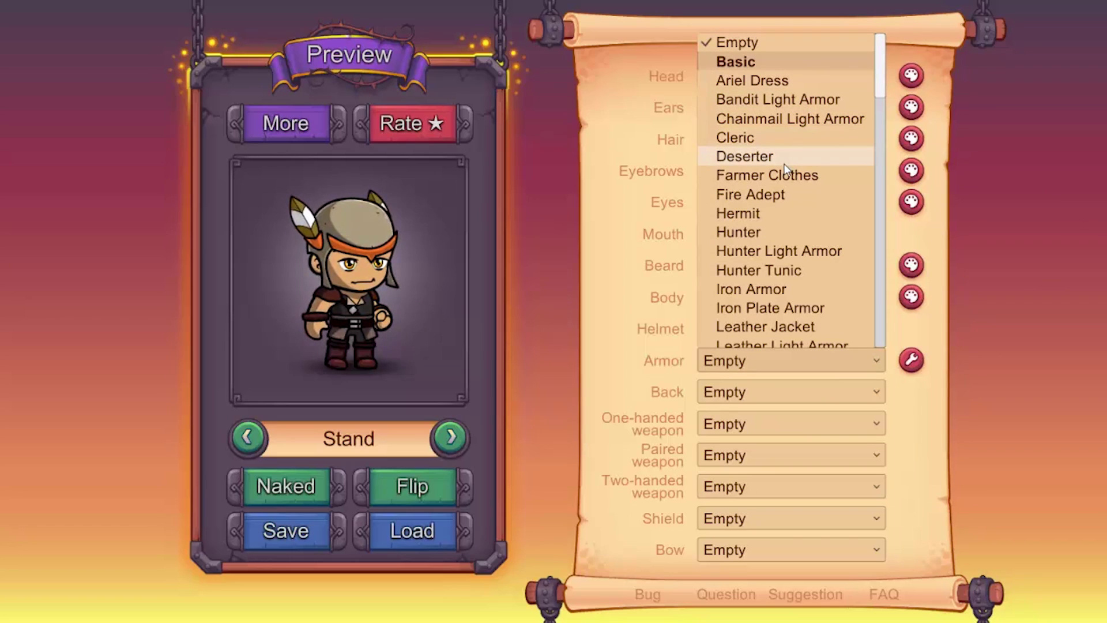
click(791, 99)
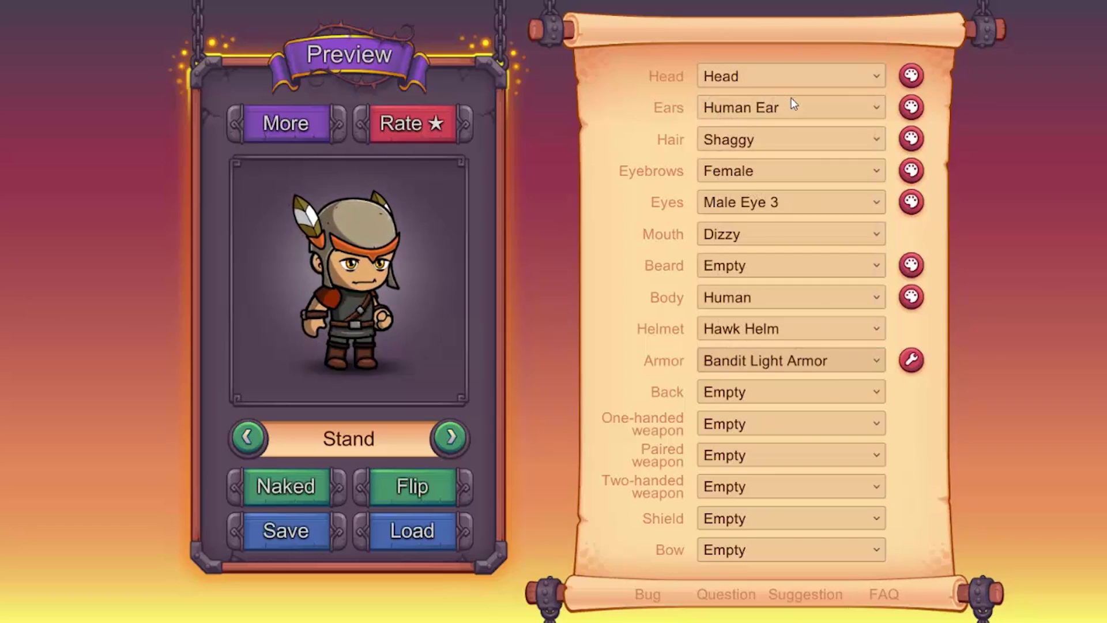
Step: Give the character the Small Axe as one-handed weapon and the Wooden Buckler as shield
click(738, 422)
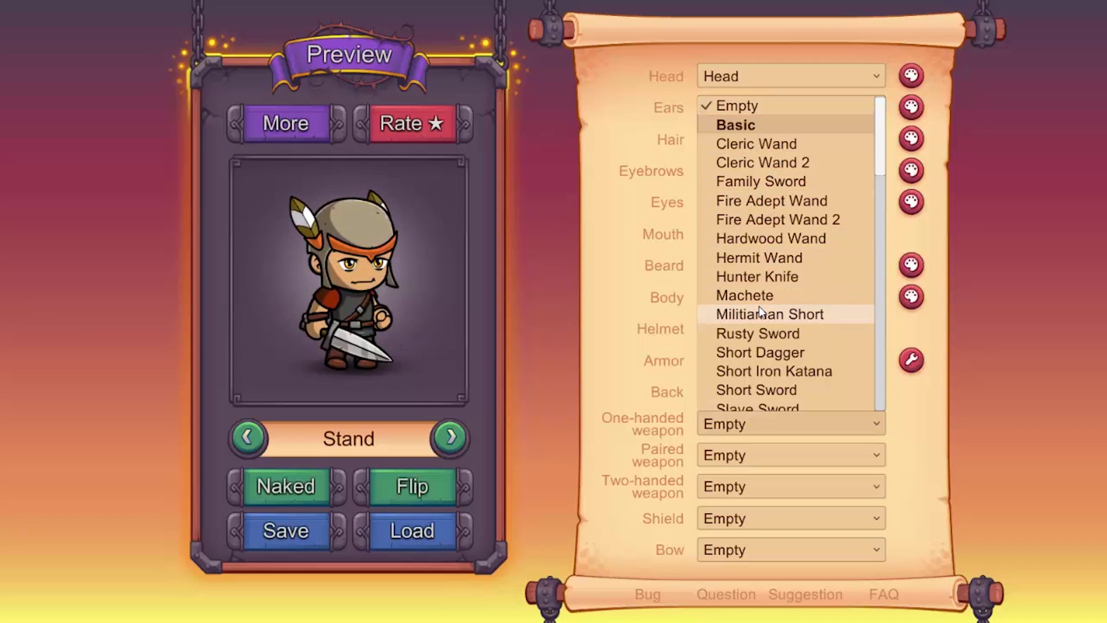
scroll(759, 311, down, 1)
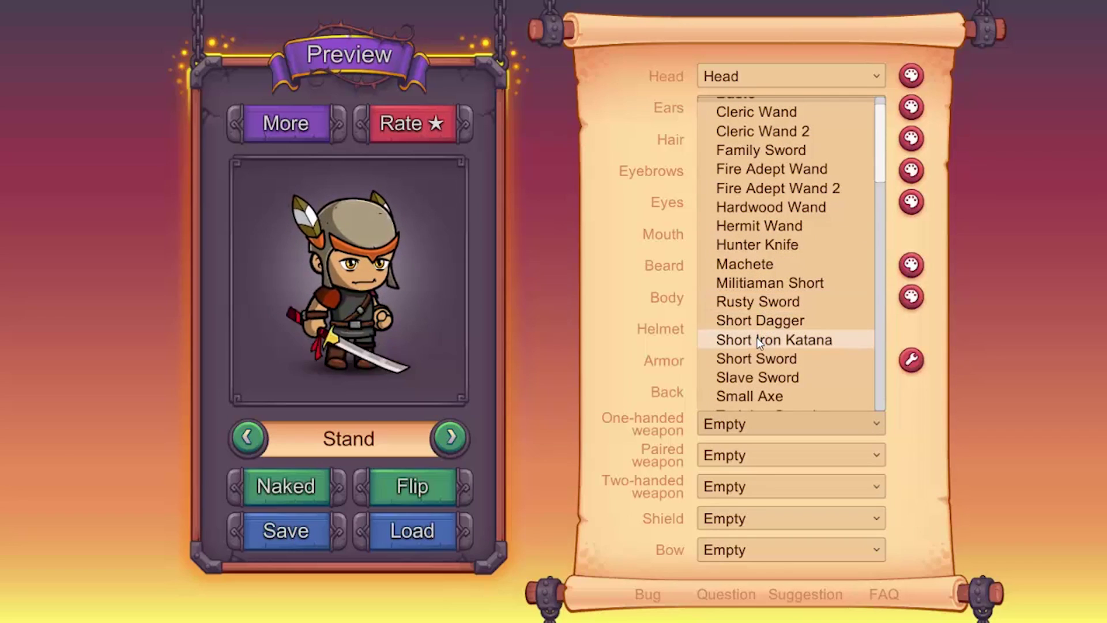
click(749, 397)
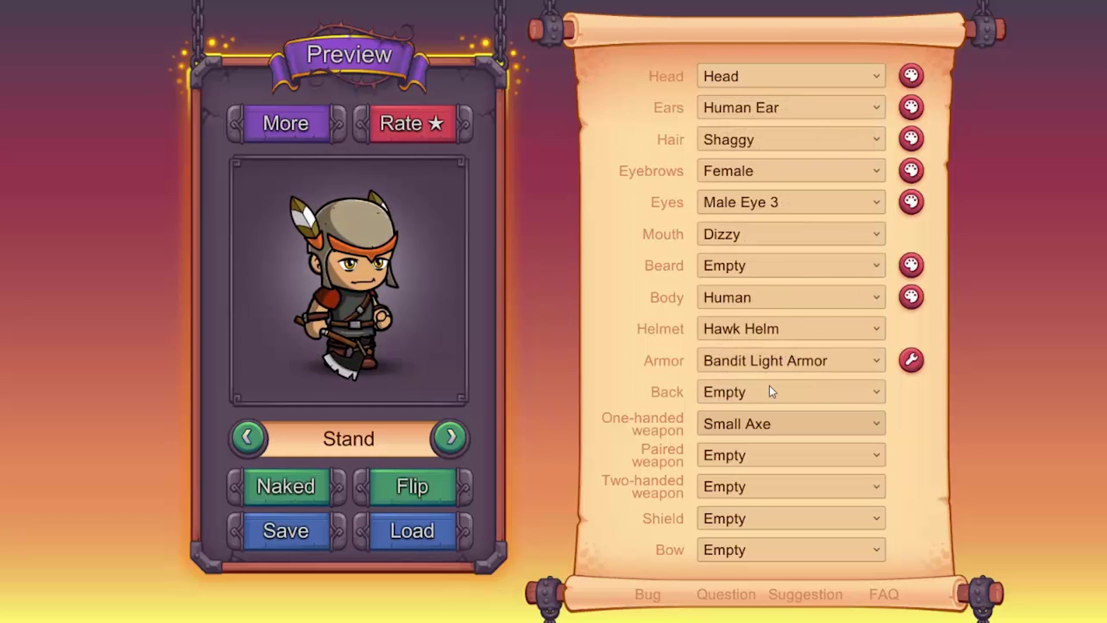
click(730, 527)
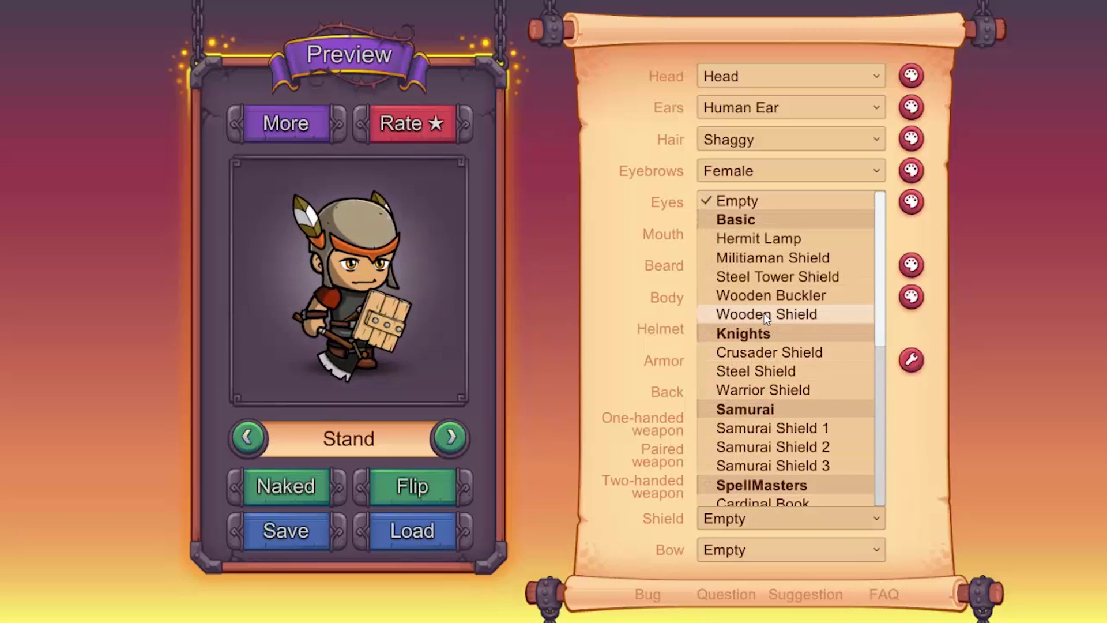
click(766, 296)
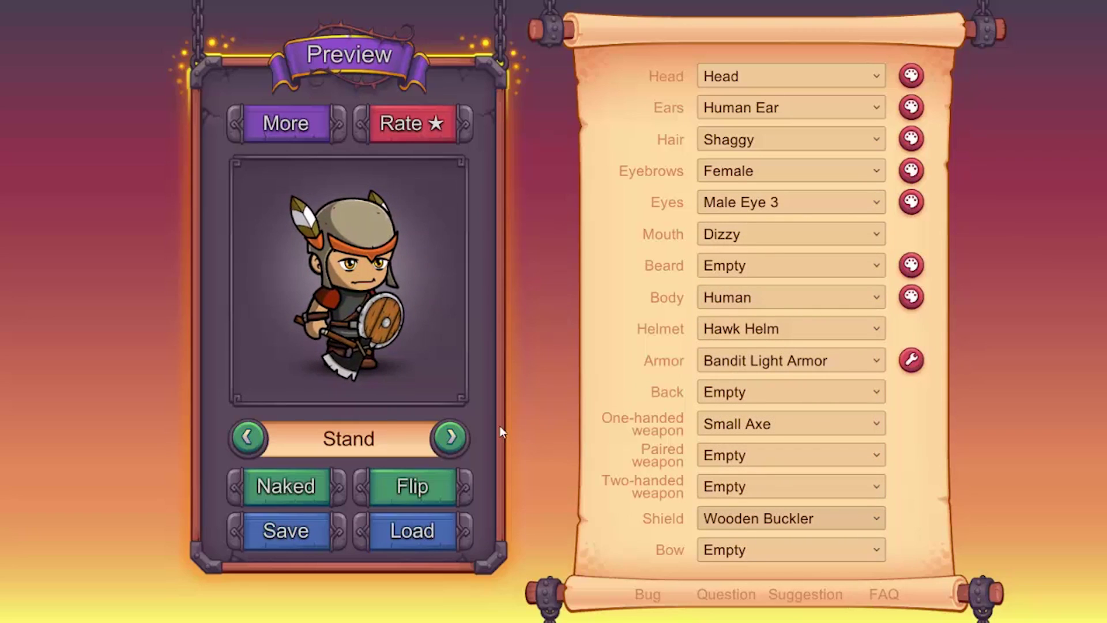
Step: Preview the character's Attack1H, AttackLunge1H and Cast1H animations in turn
click(449, 440)
click(449, 440)
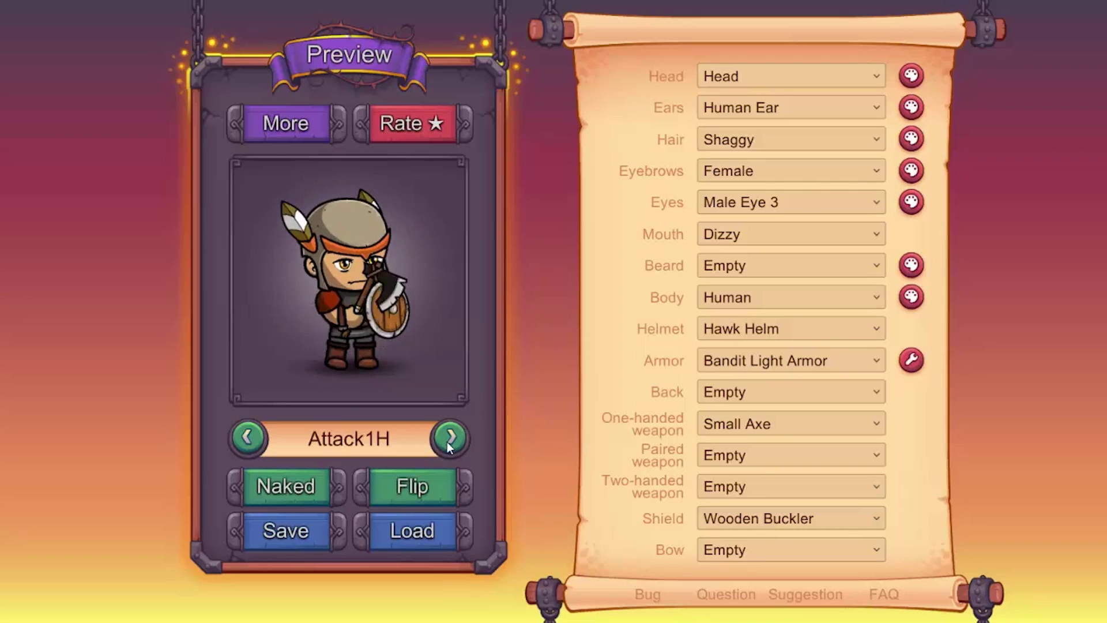
click(449, 440)
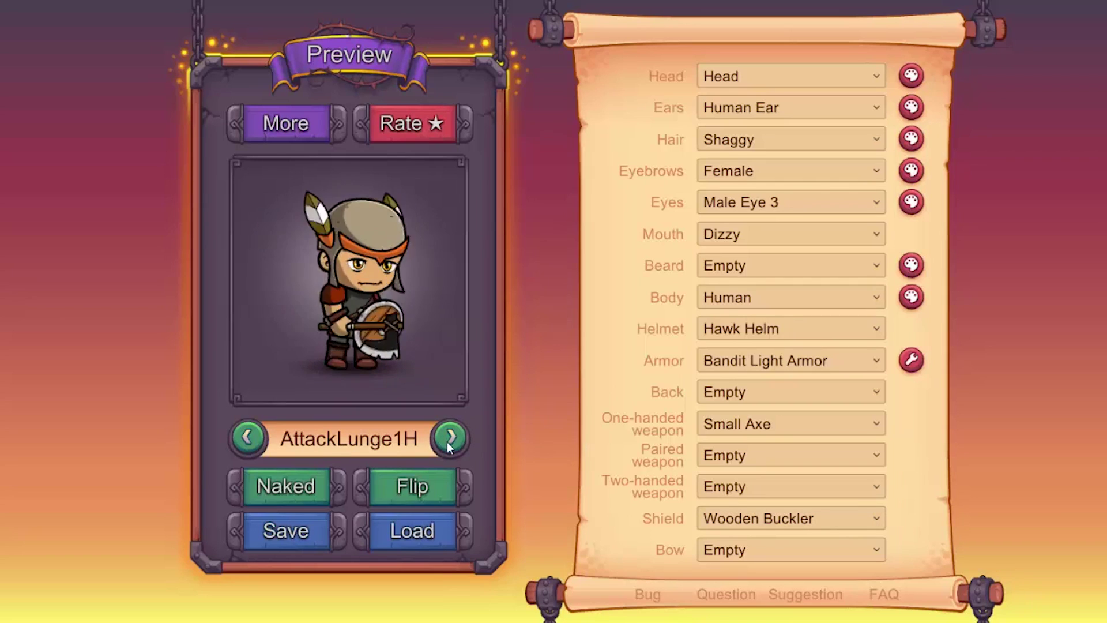
click(449, 440)
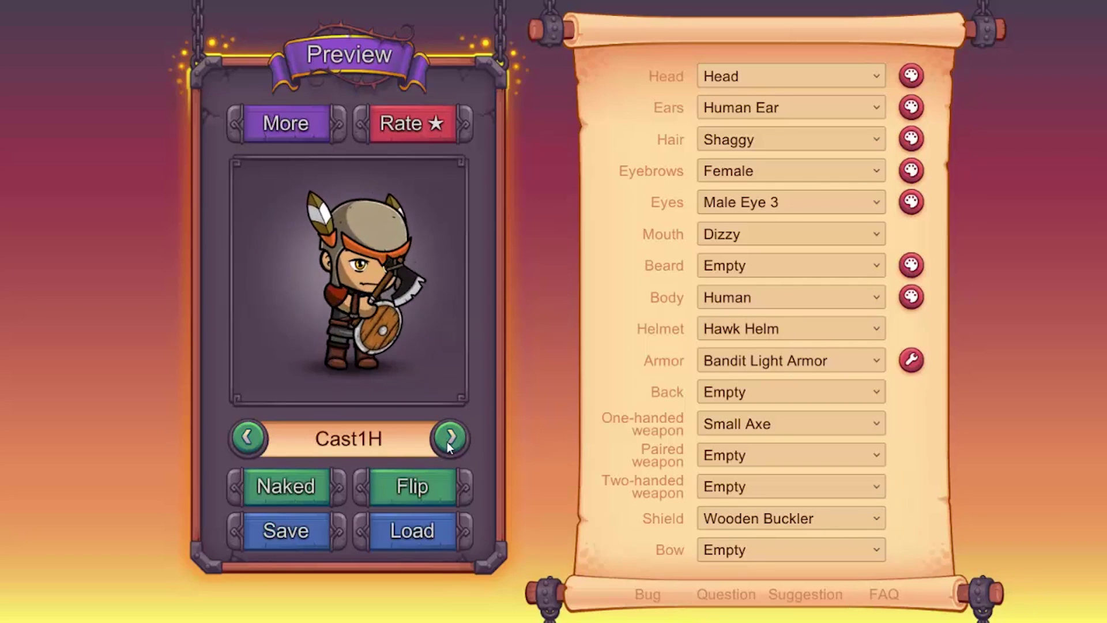
Step: Preview the character's movement and reaction animations in turn, including Walk, Jump, Hit and Die, ending on Stand
click(449, 440)
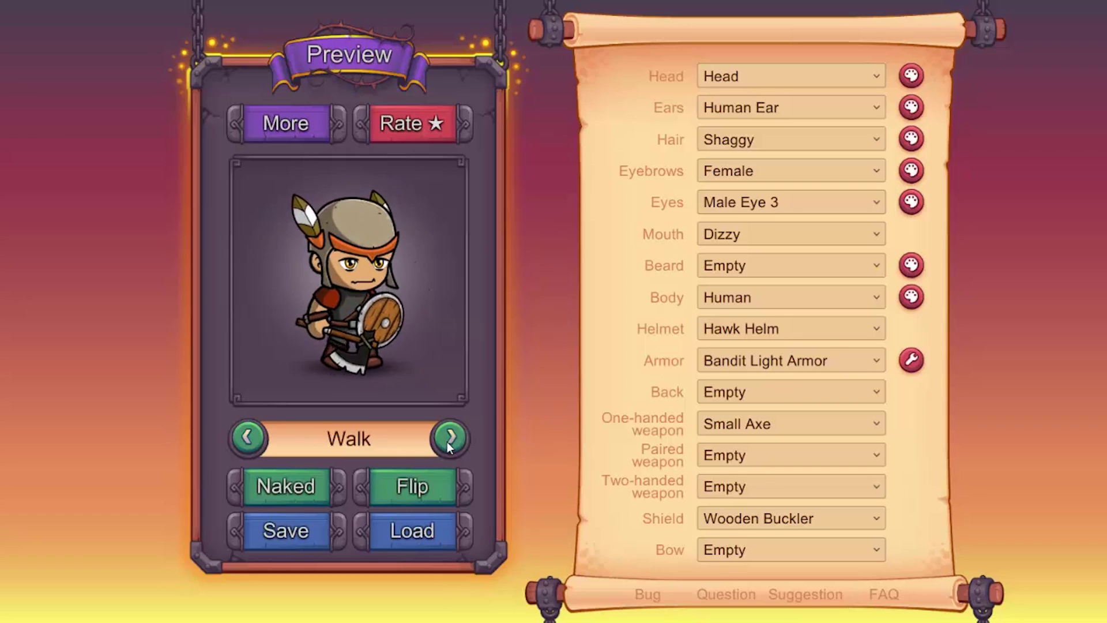
click(448, 439)
click(448, 439)
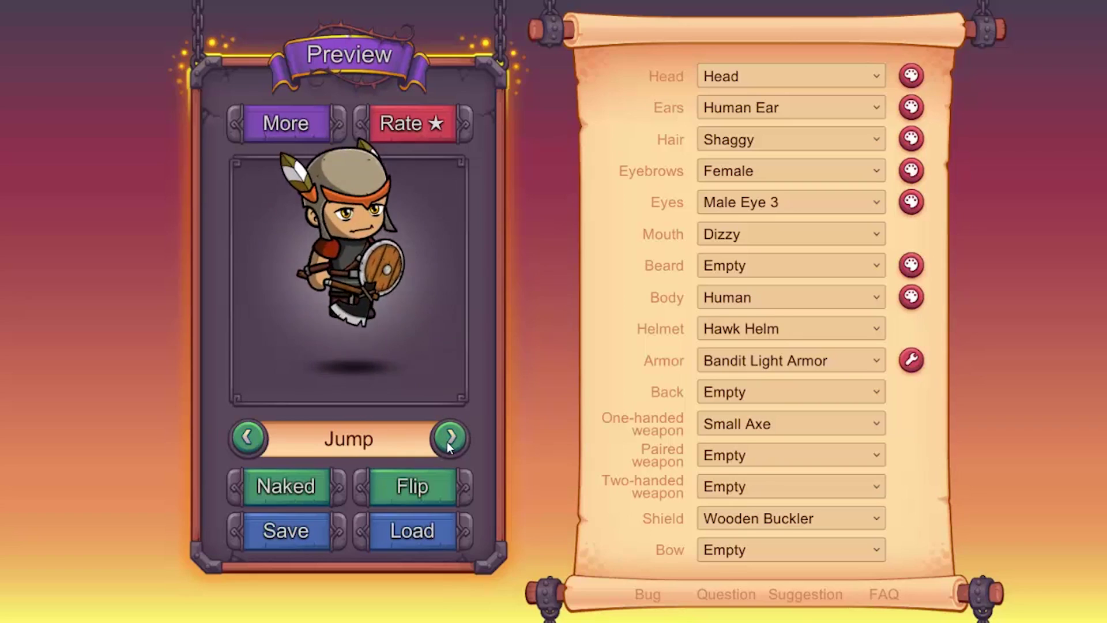
click(448, 439)
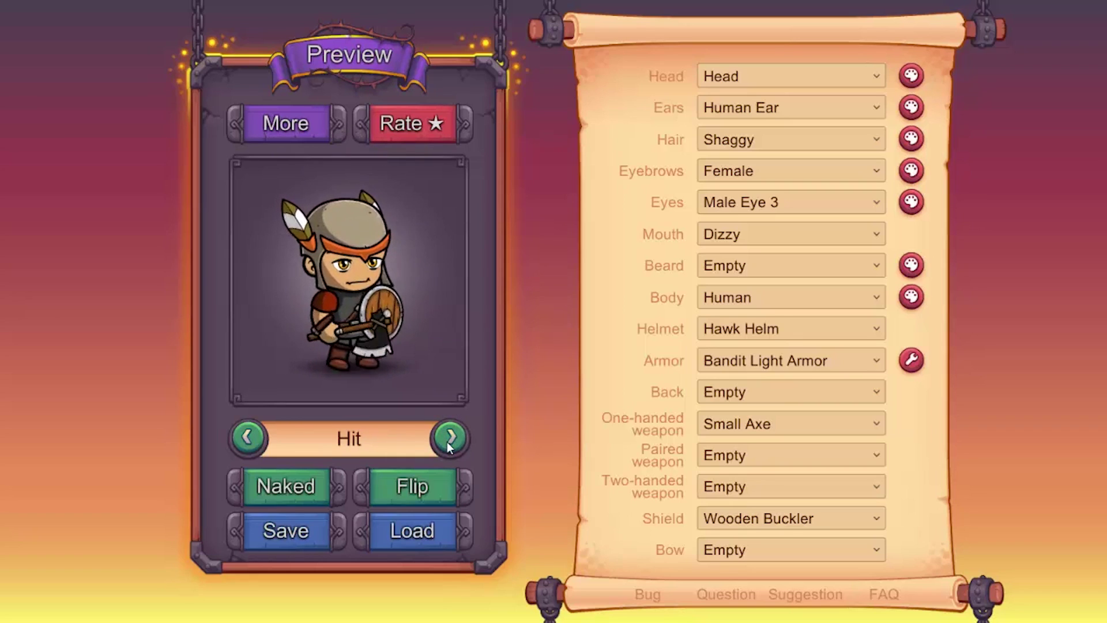
click(448, 442)
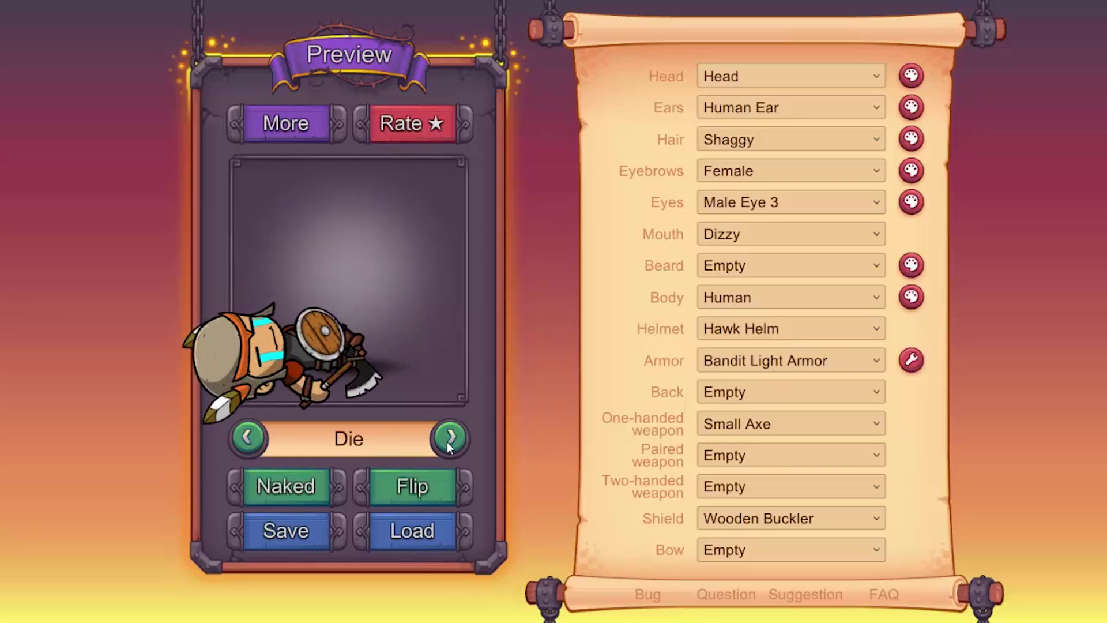
click(448, 440)
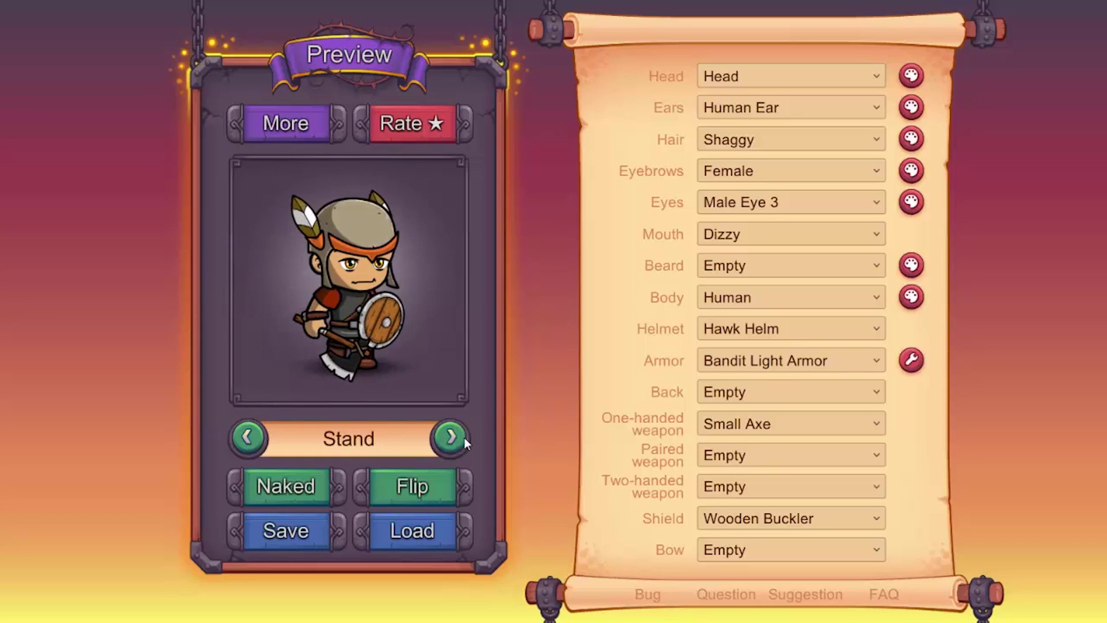
Step: Equip Samurai Sword 2 as the two-handed weapon and preview the Attack2H animation
click(709, 486)
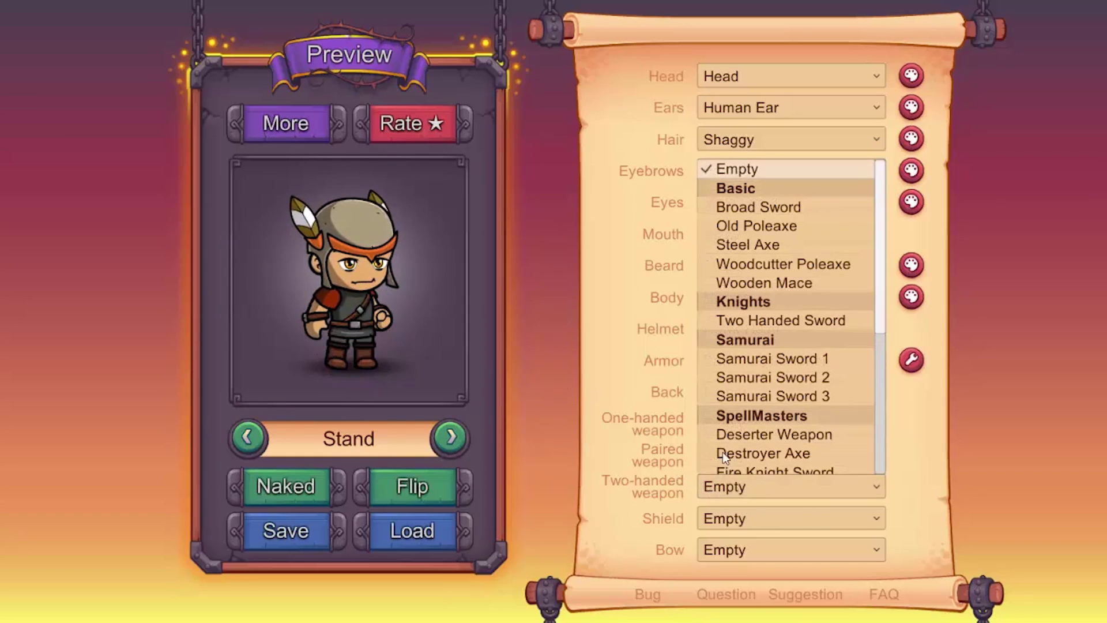
click(748, 379)
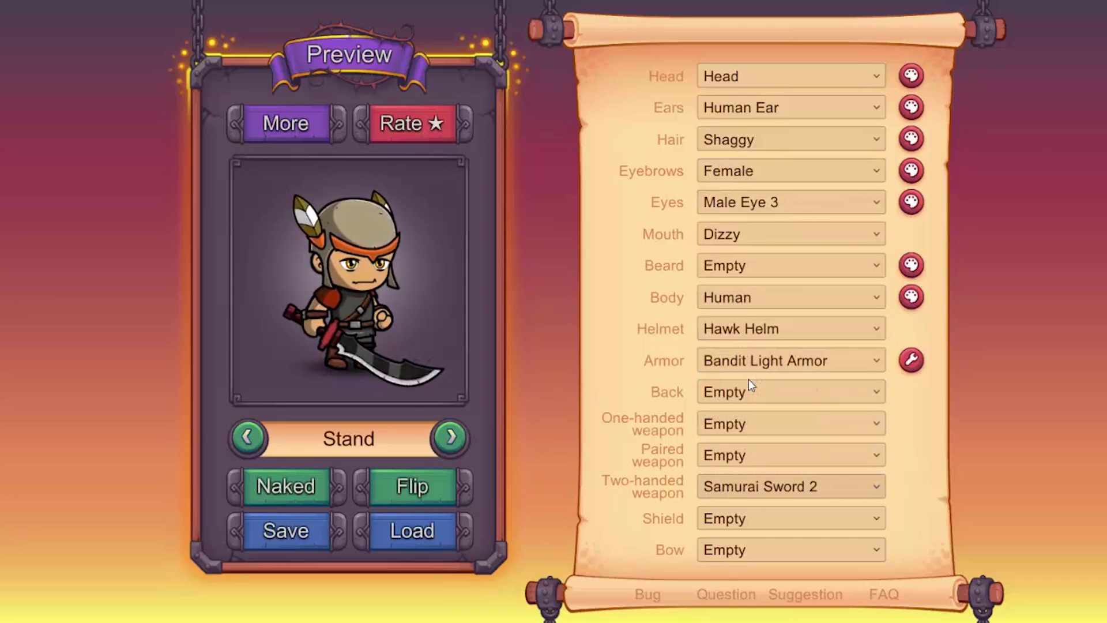
click(459, 440)
click(459, 440)
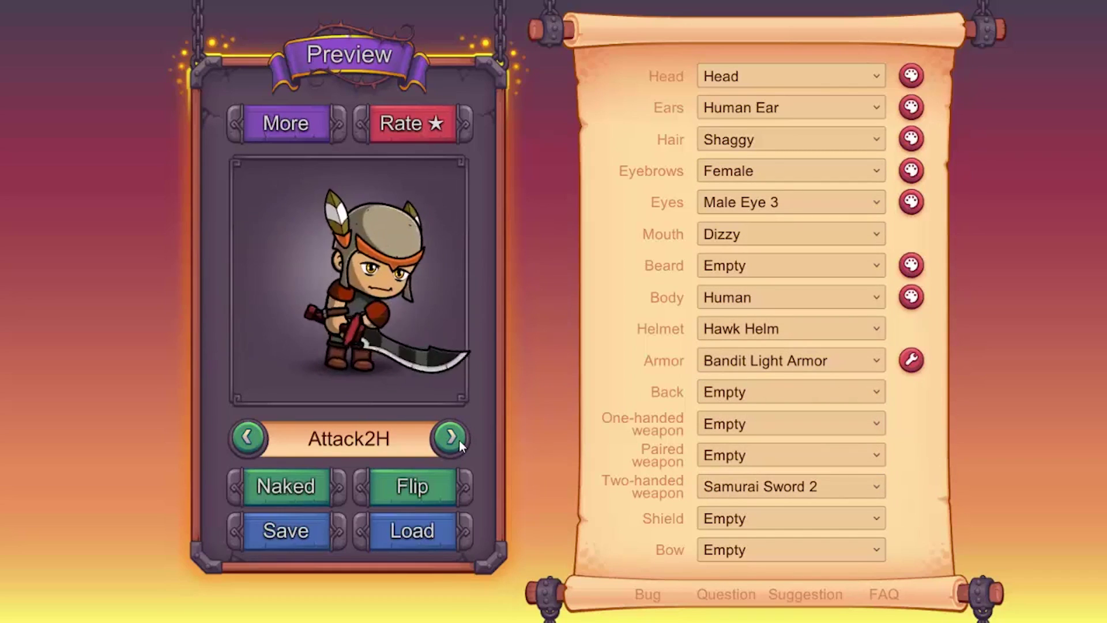
Step: Equip the Short Dagger as both the one-handed weapon and the paired weapon
click(726, 426)
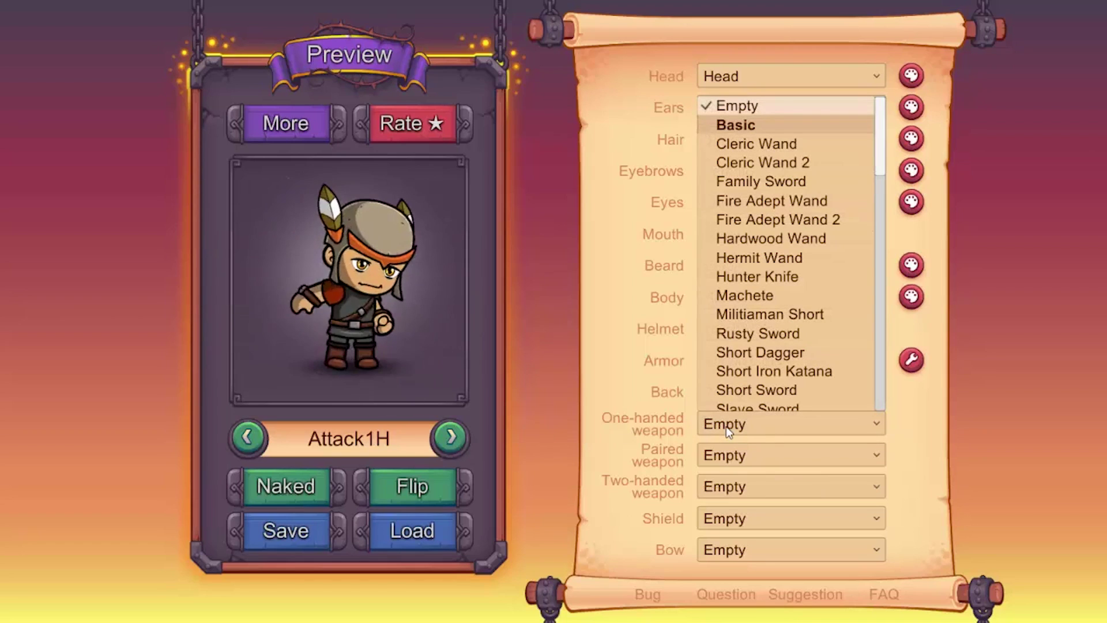
click(776, 351)
click(715, 455)
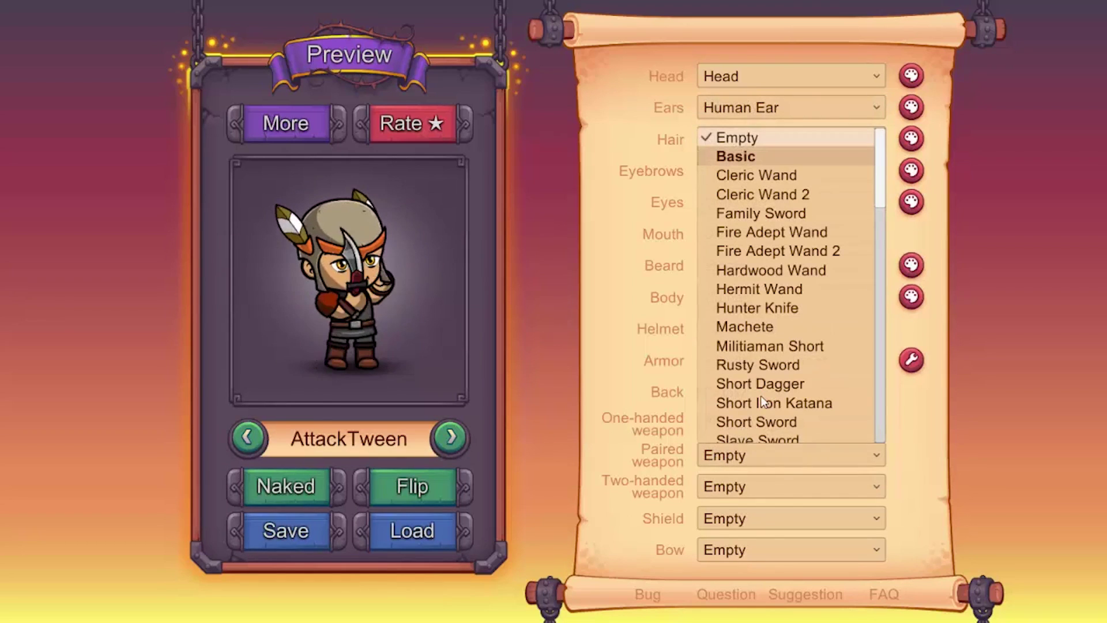
click(761, 384)
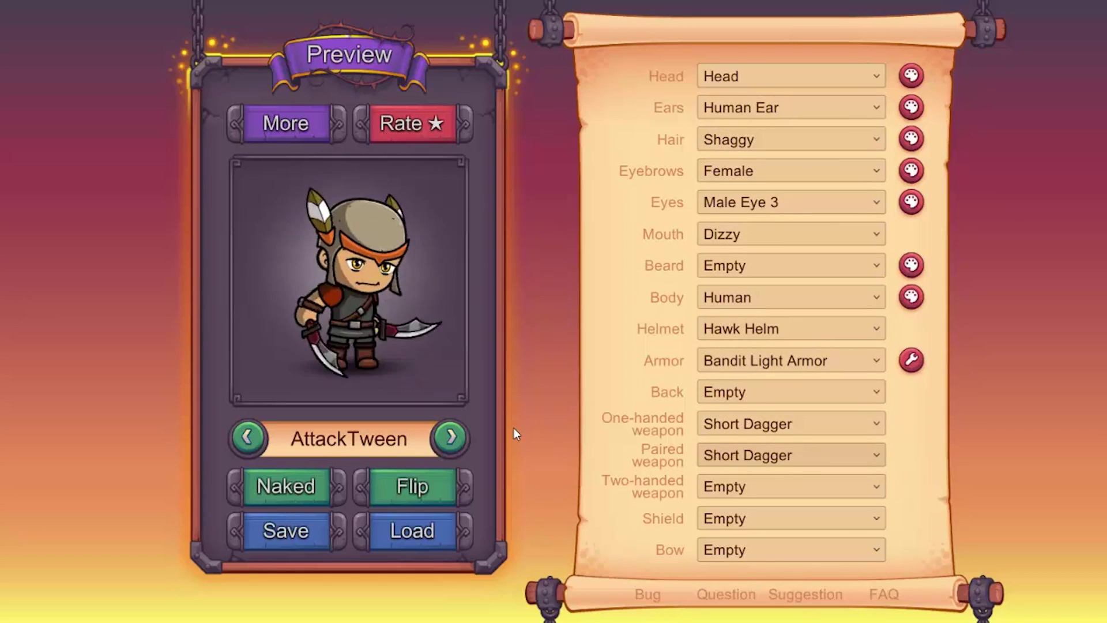
Step: Equip the Battle Bow, then flip the character to face the other way and back again
click(720, 555)
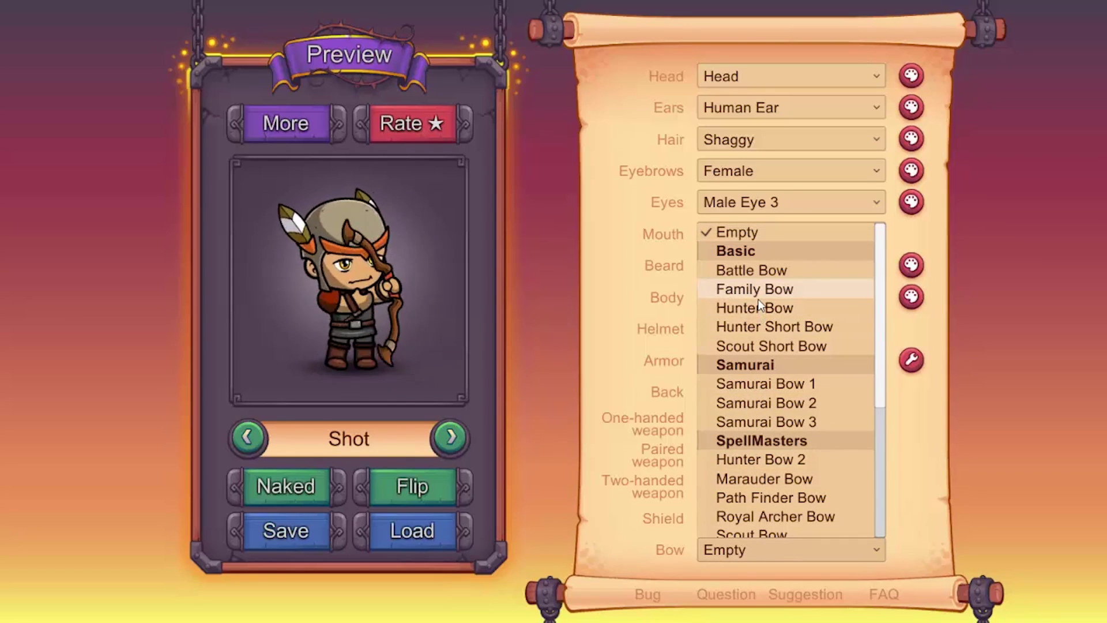
click(752, 270)
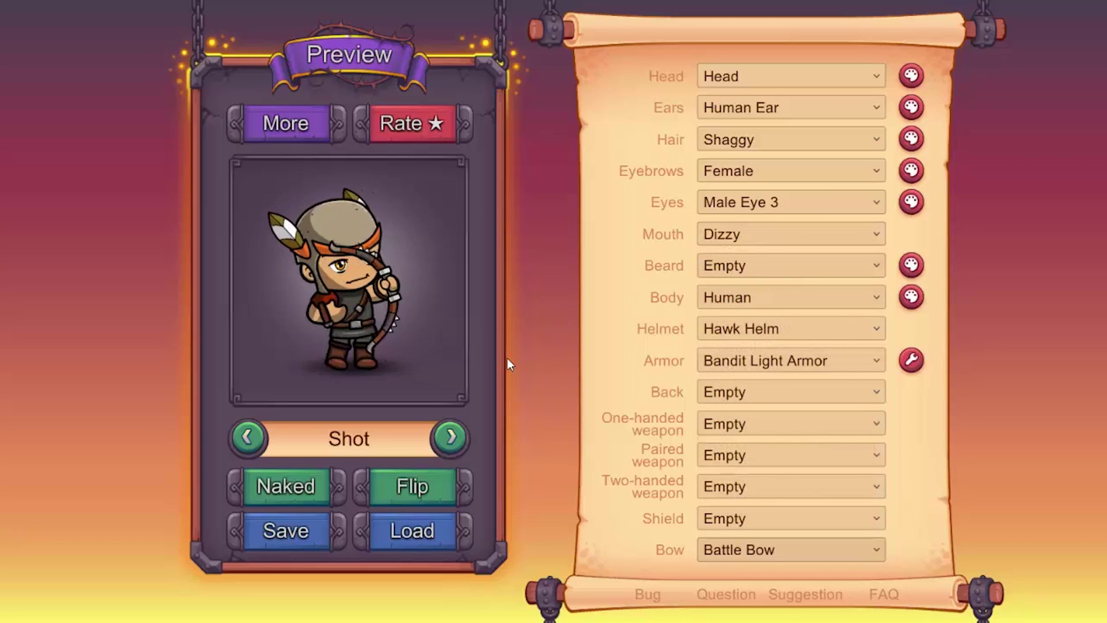
click(432, 493)
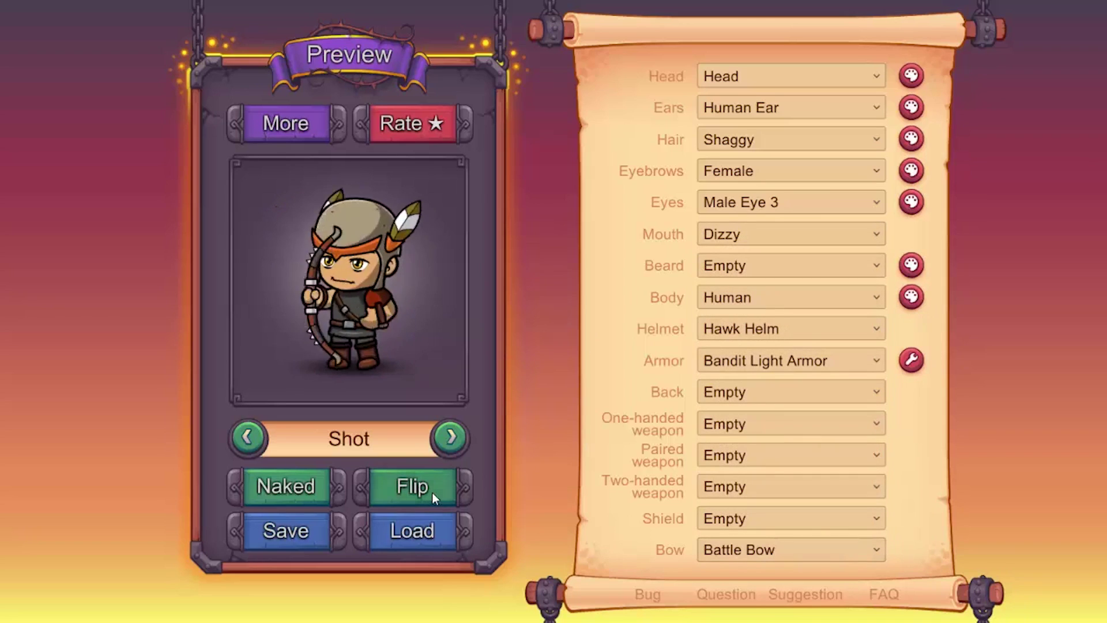
click(431, 492)
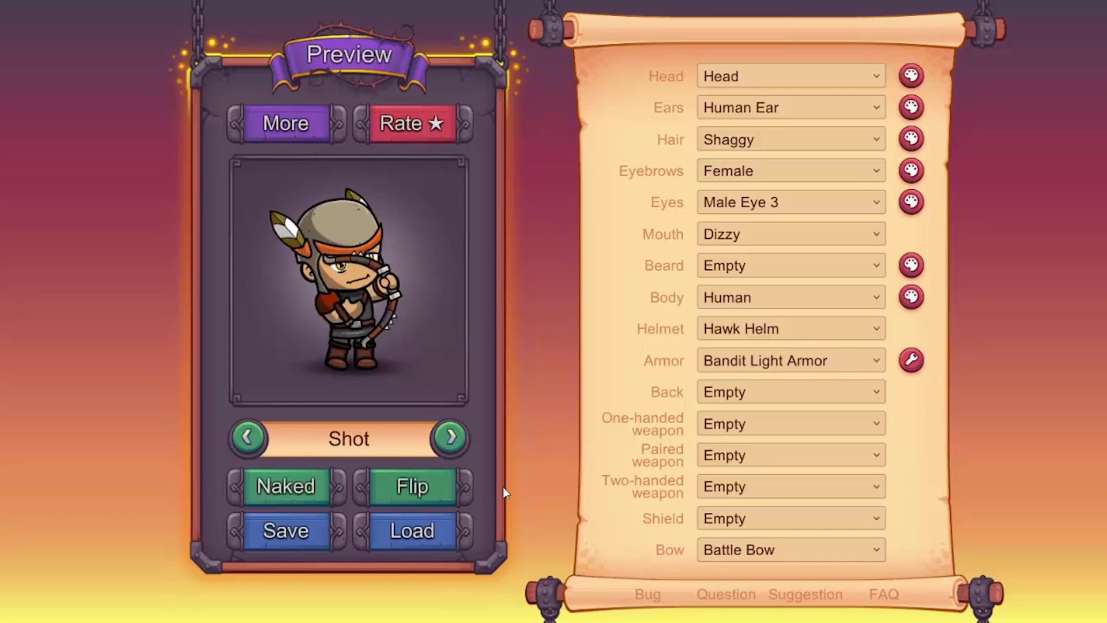
Step: Open the individual armor parts and set the Upper Armor to Samurai Heavy 3
click(911, 361)
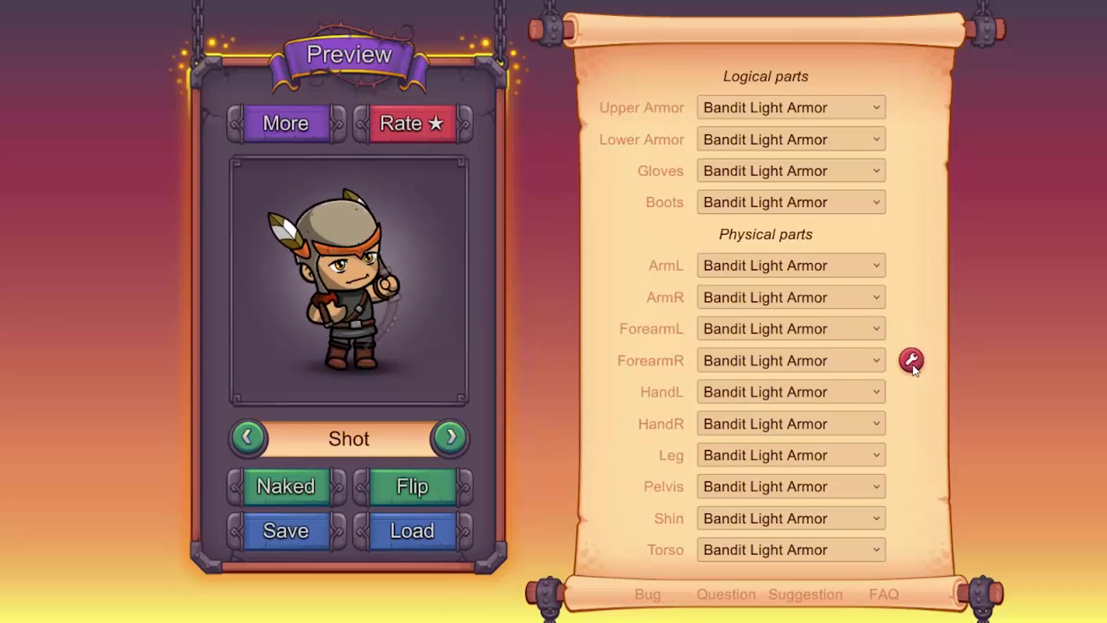
click(803, 107)
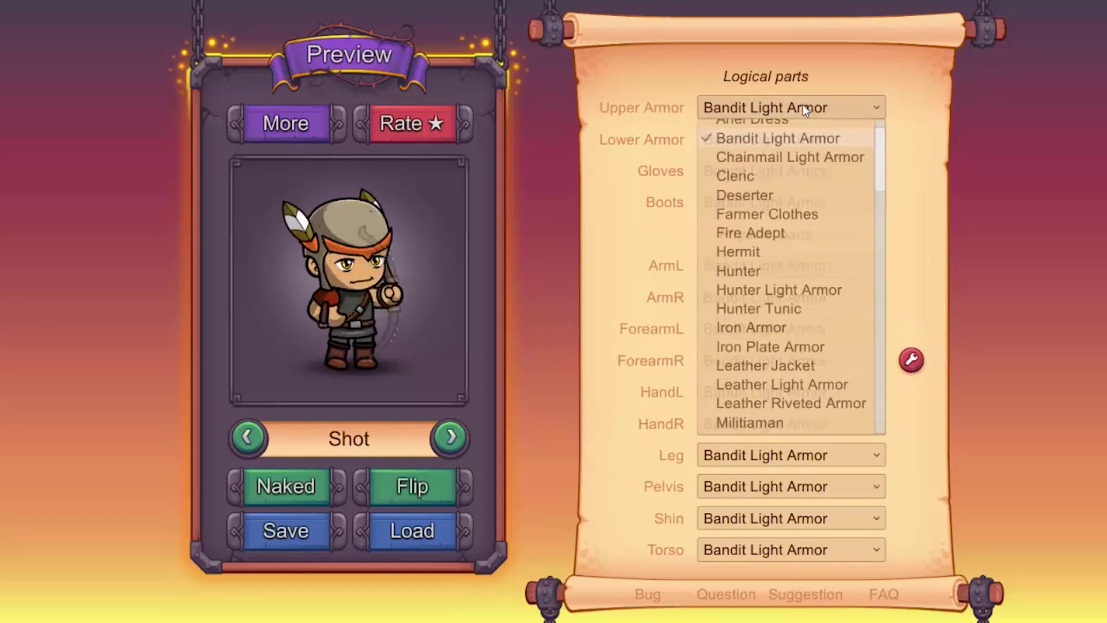
scroll(776, 323, down, 5)
scroll(777, 328, down, 3)
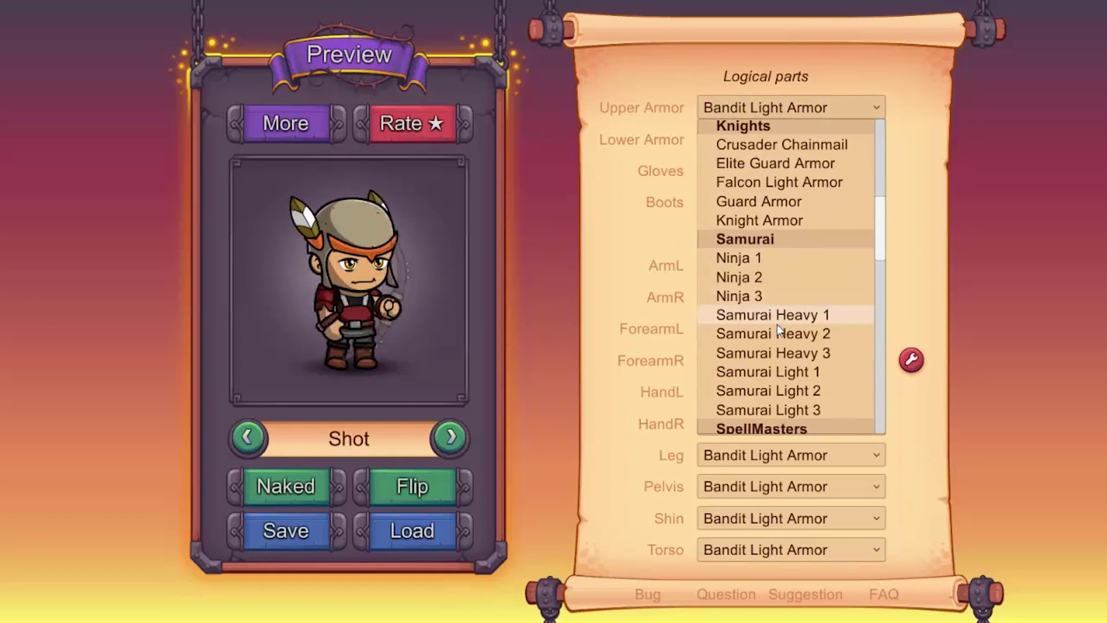
click(763, 361)
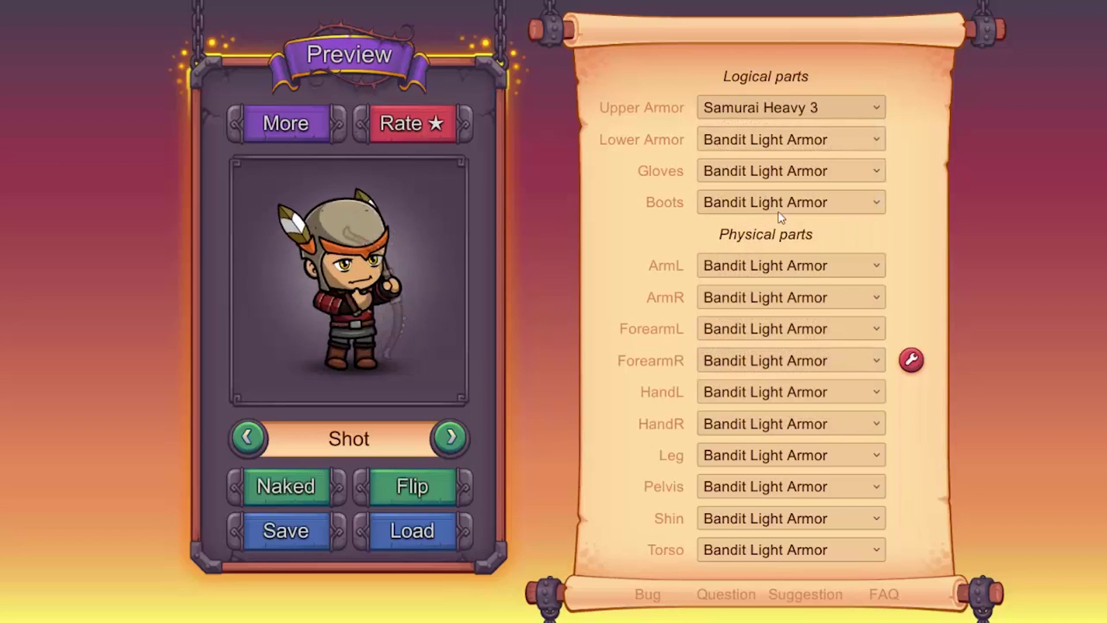
Step: Set the Lower Armor part to Hermit 2 Armor
click(750, 139)
scroll(753, 339, down, 7)
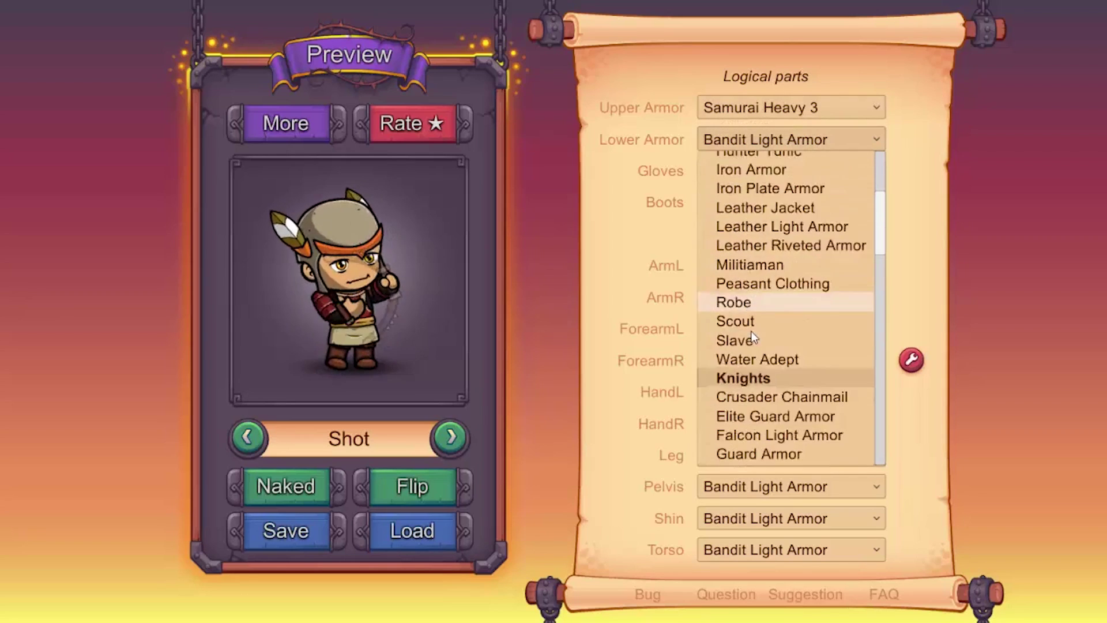
scroll(753, 340, down, 3)
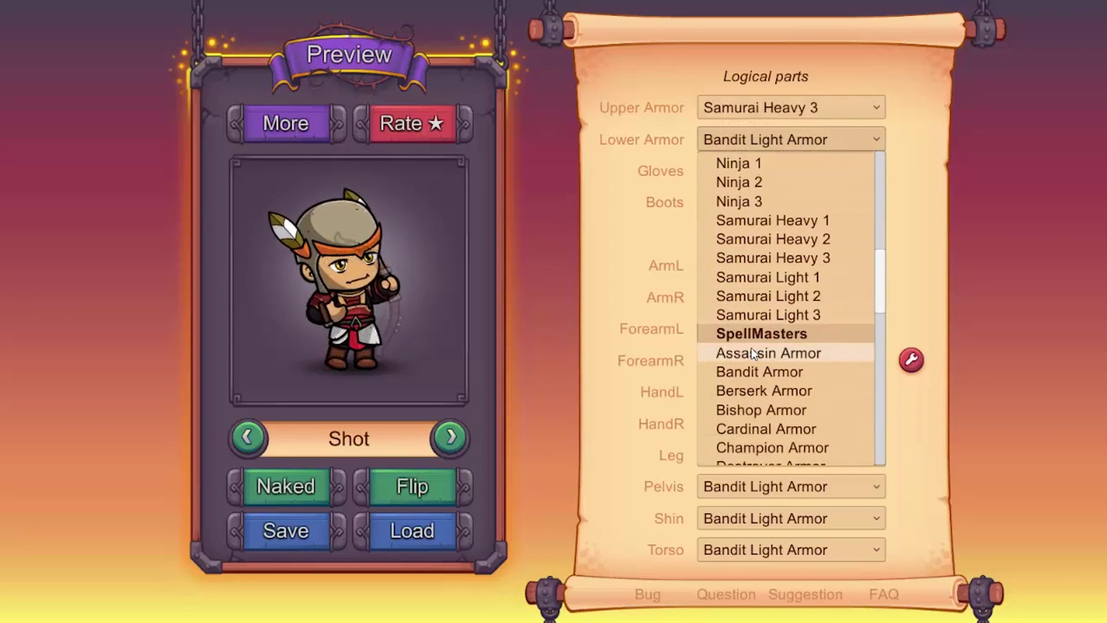
scroll(753, 346, down, 4)
scroll(752, 352, down, 3)
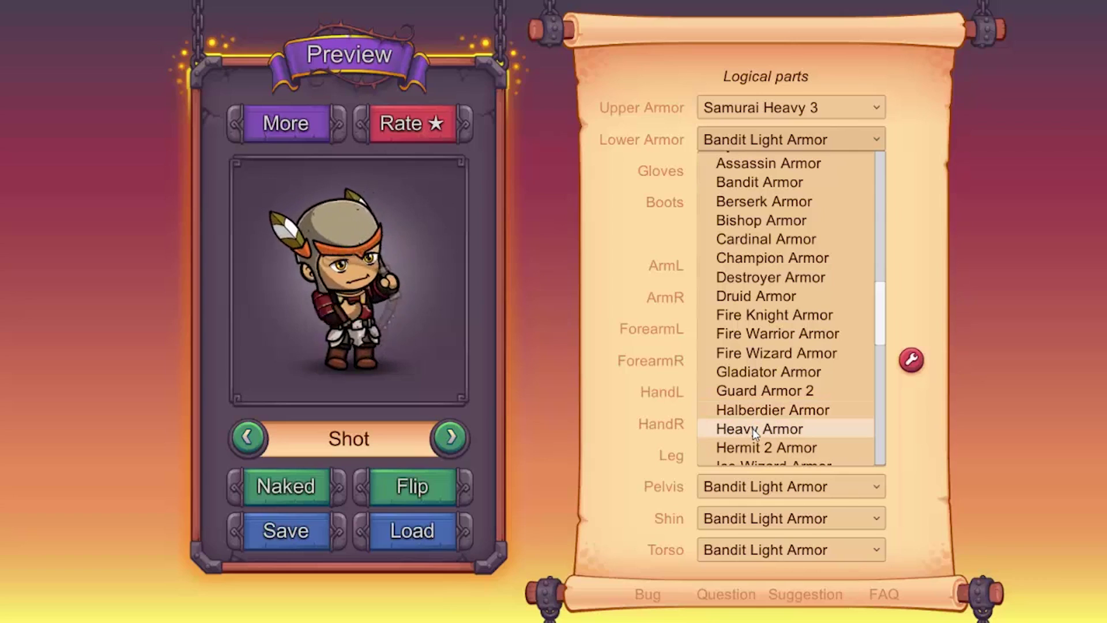
click(752, 449)
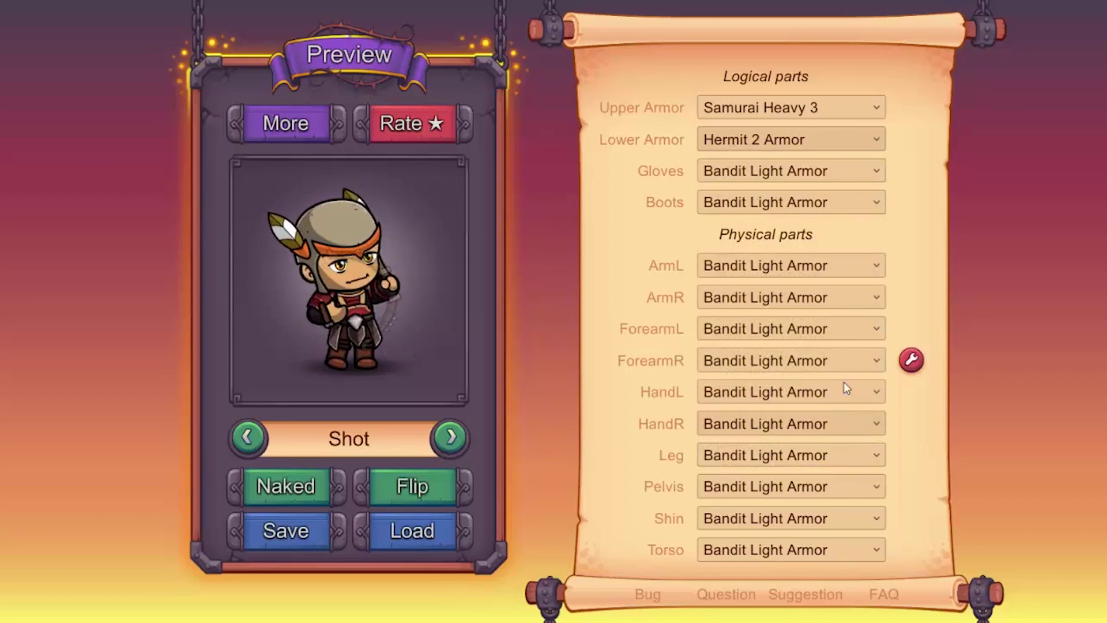
Step: Set the character's Gloves to the Guard Armor style from the Knights set
click(755, 171)
scroll(751, 300, down, 5)
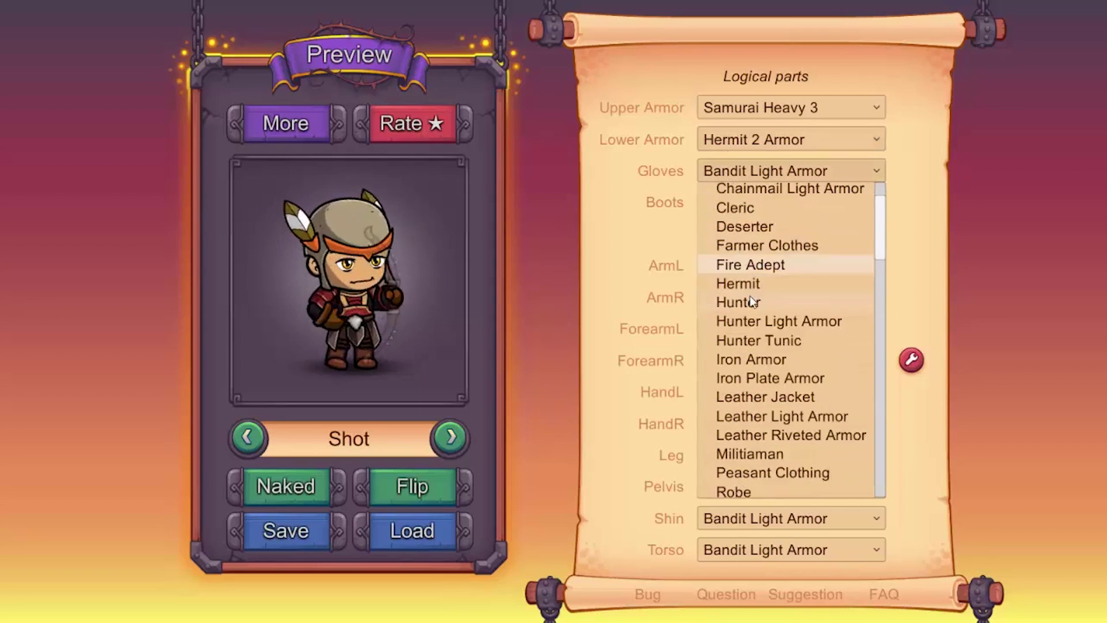
scroll(751, 300, down, 5)
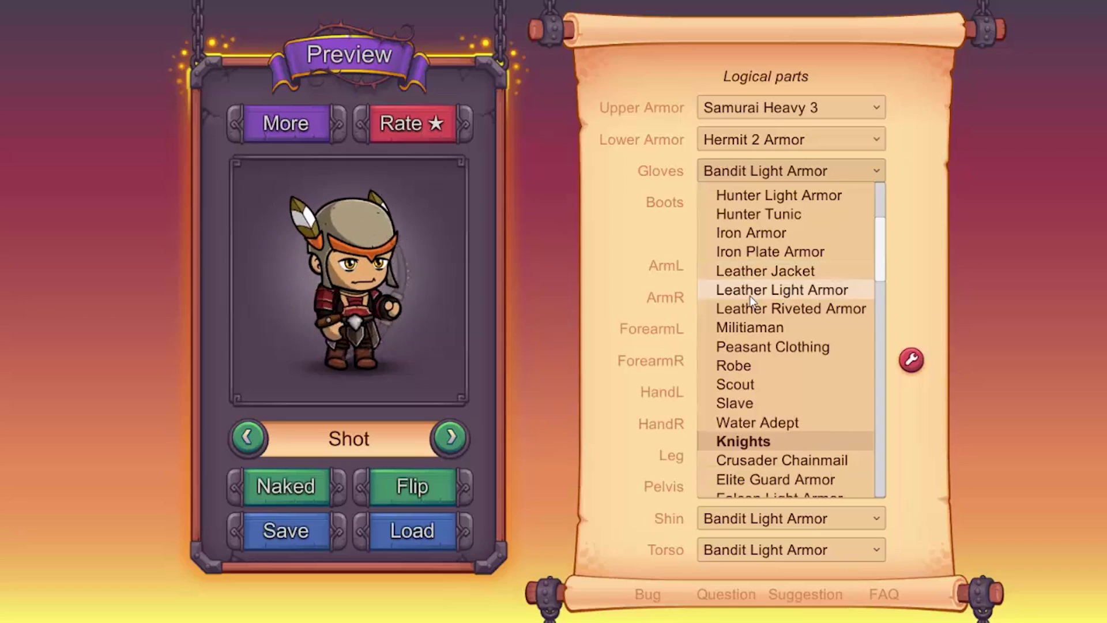
scroll(751, 300, down, 2)
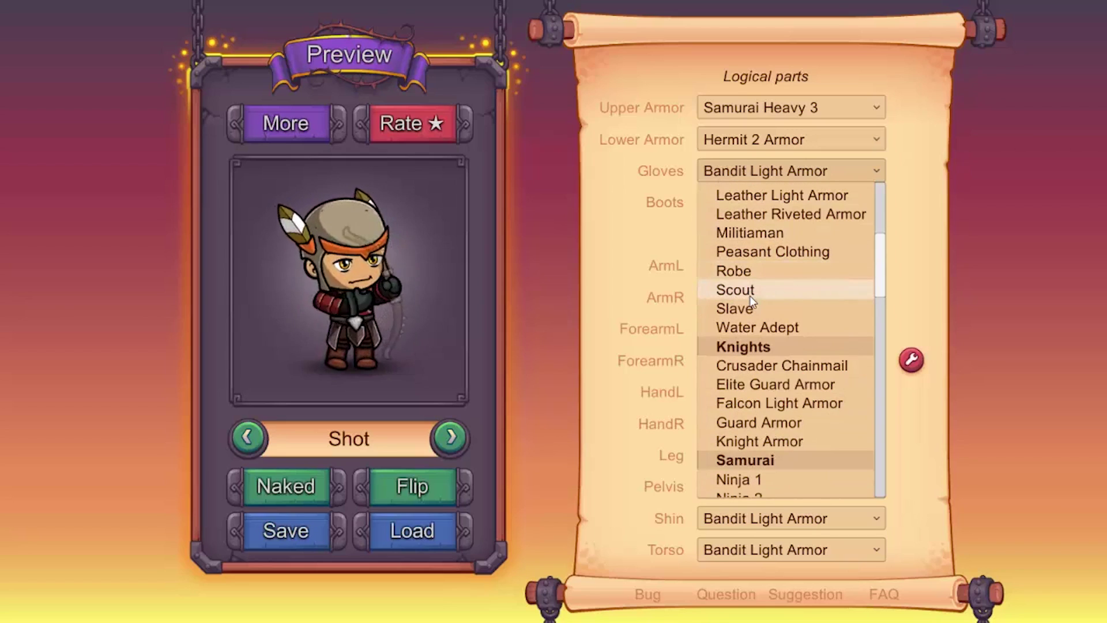
scroll(751, 300, down, 2)
scroll(751, 300, down, 1)
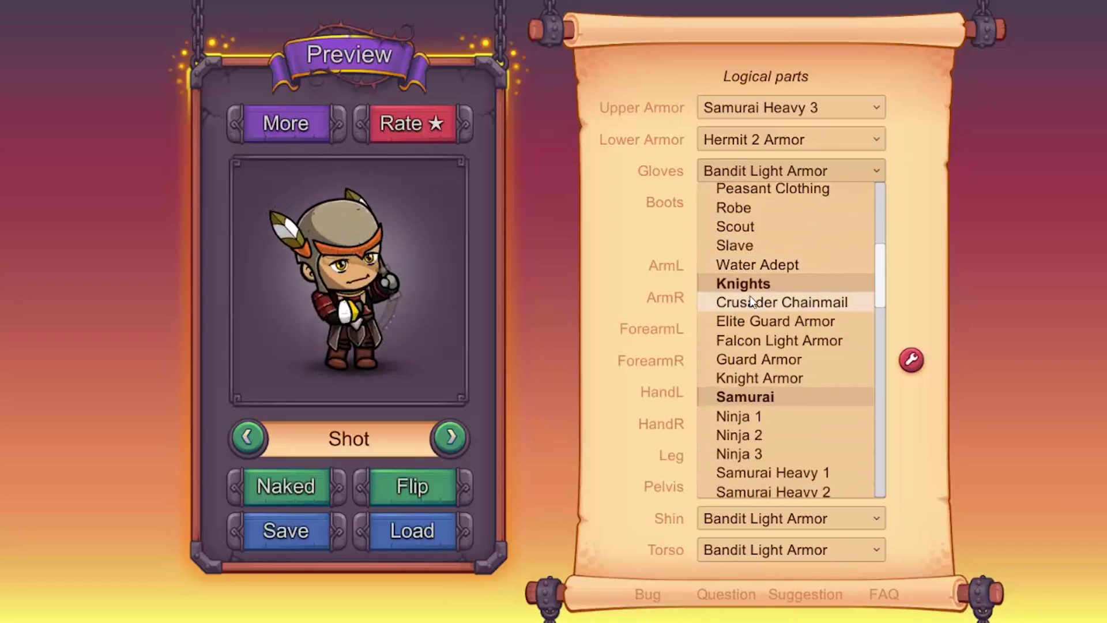
scroll(751, 300, down, 3)
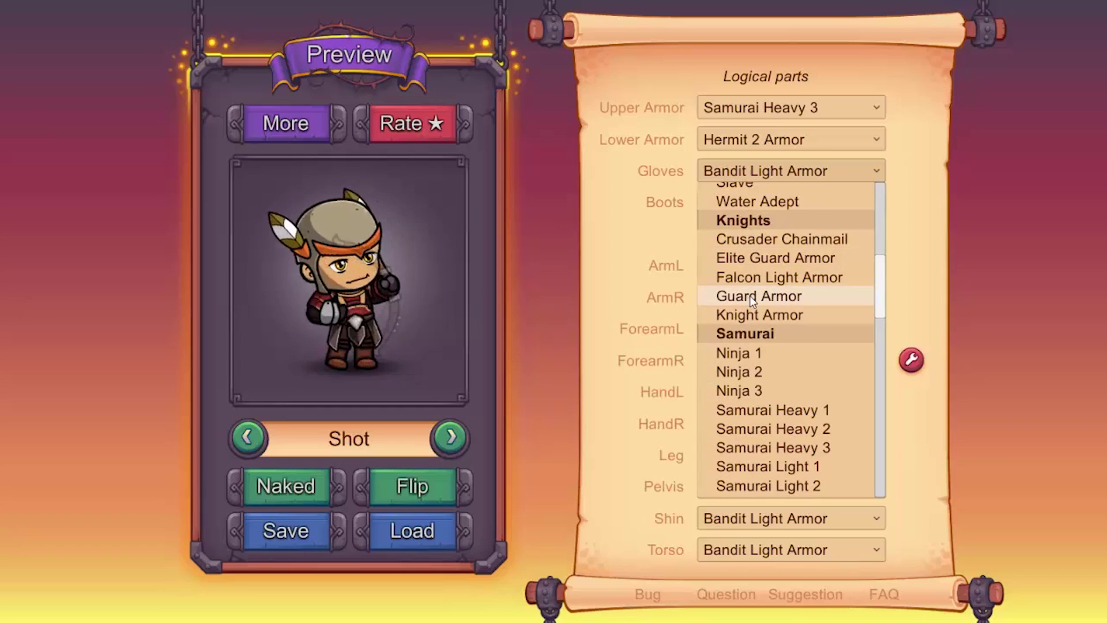
click(751, 297)
Step: Set the Boots to Samurai Heavy 2 and return to the main list of character parts
click(732, 205)
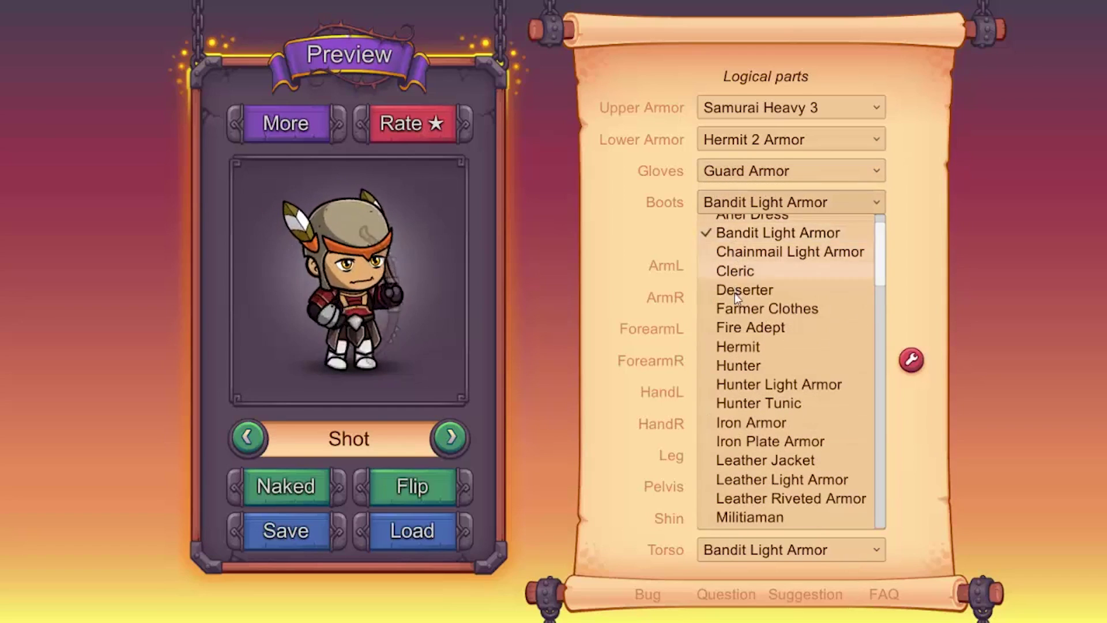
scroll(735, 294, down, 20)
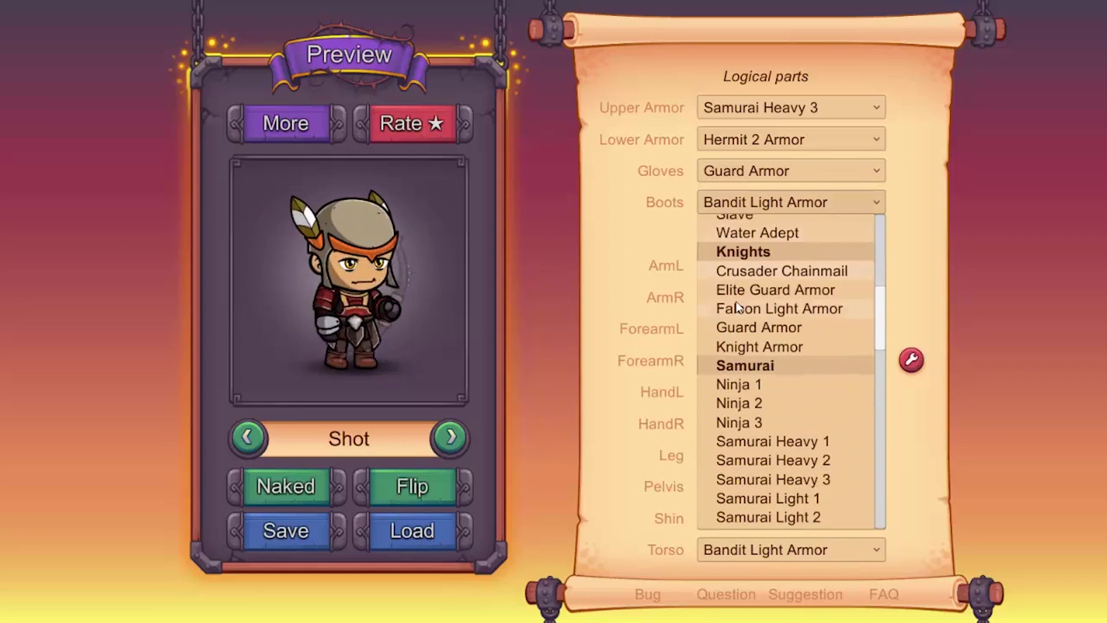
scroll(737, 307, down, 7)
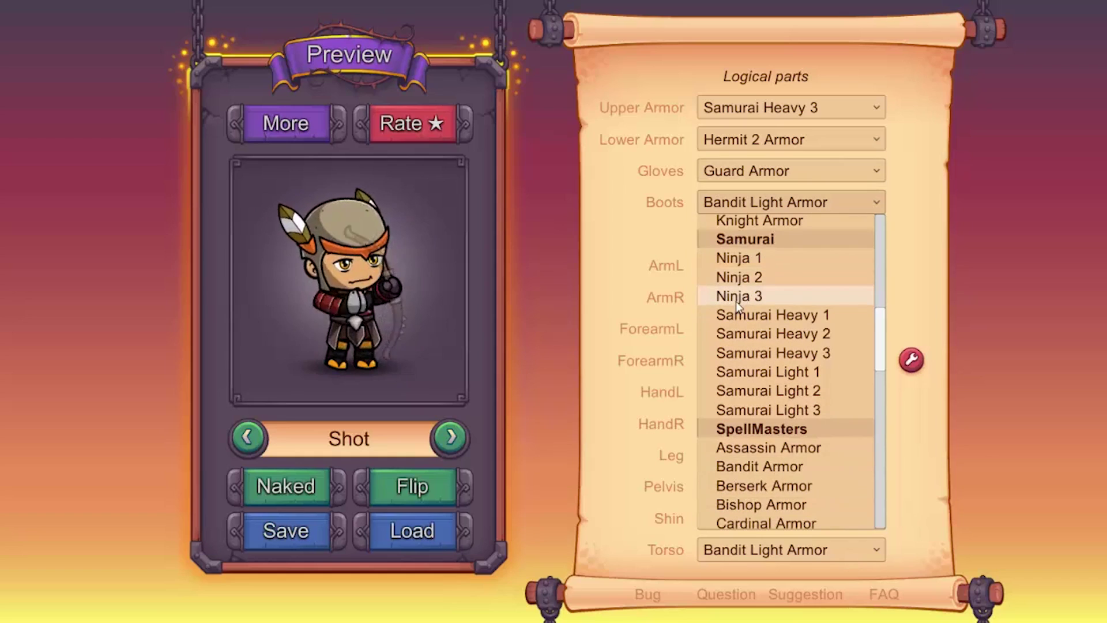
scroll(737, 307, down, 2)
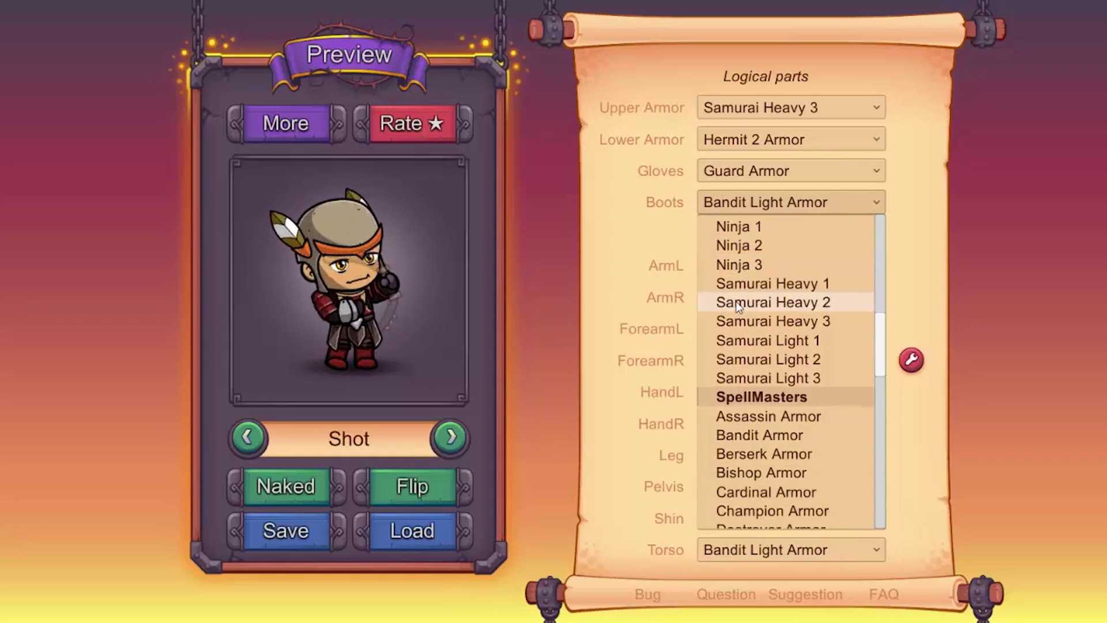
click(738, 303)
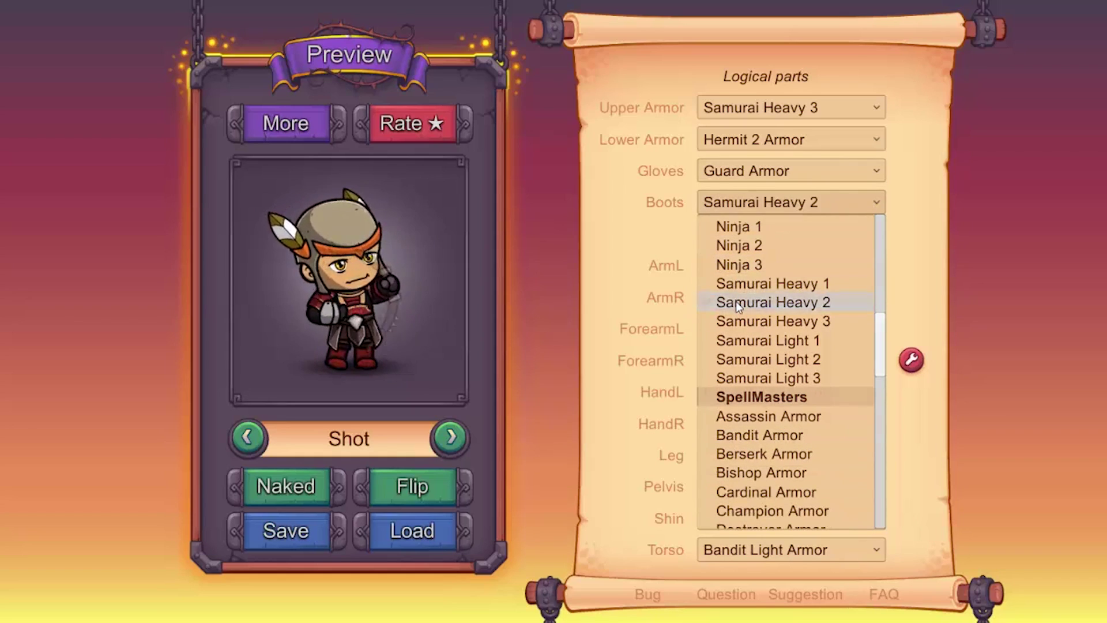
click(918, 361)
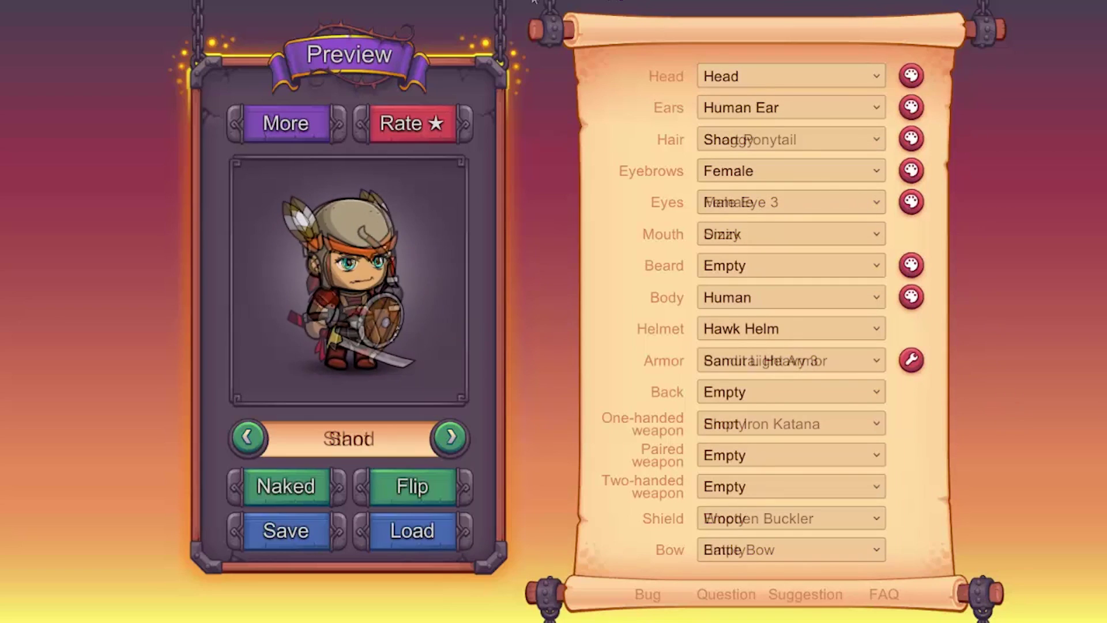
Step: Strip the ponytailed character of all armor, helmet, weapon and shield
click(274, 486)
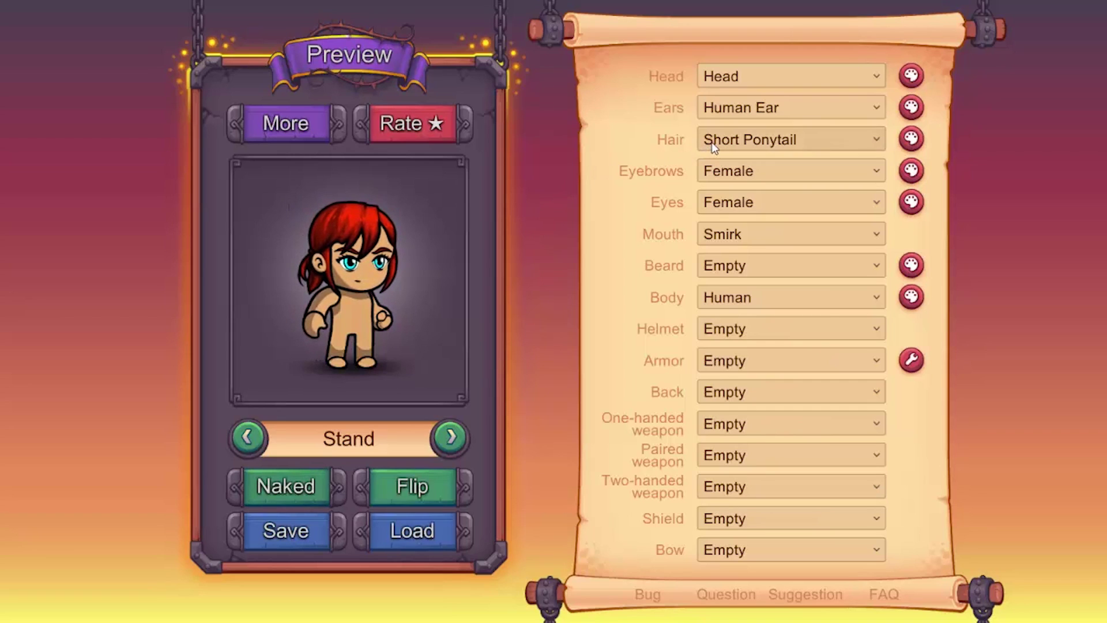
Step: Open the choice of hairstyles for the bare-bodied character
click(712, 142)
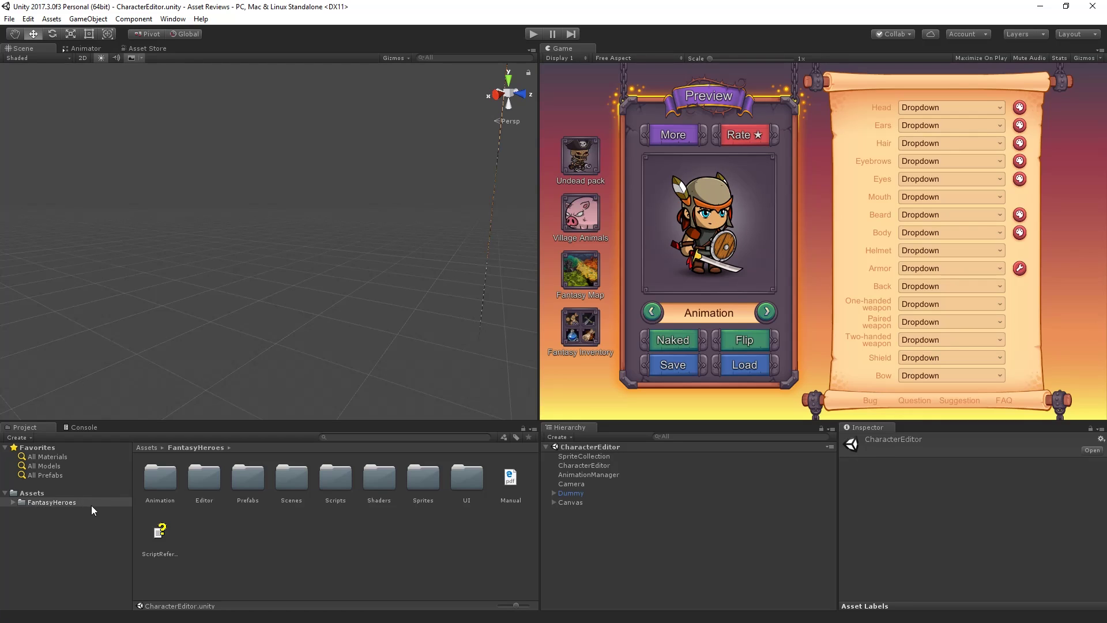
Step: Look at the ScriptReference file in the FantasyHeroes folder and expand that folder's subfolders
click(28, 503)
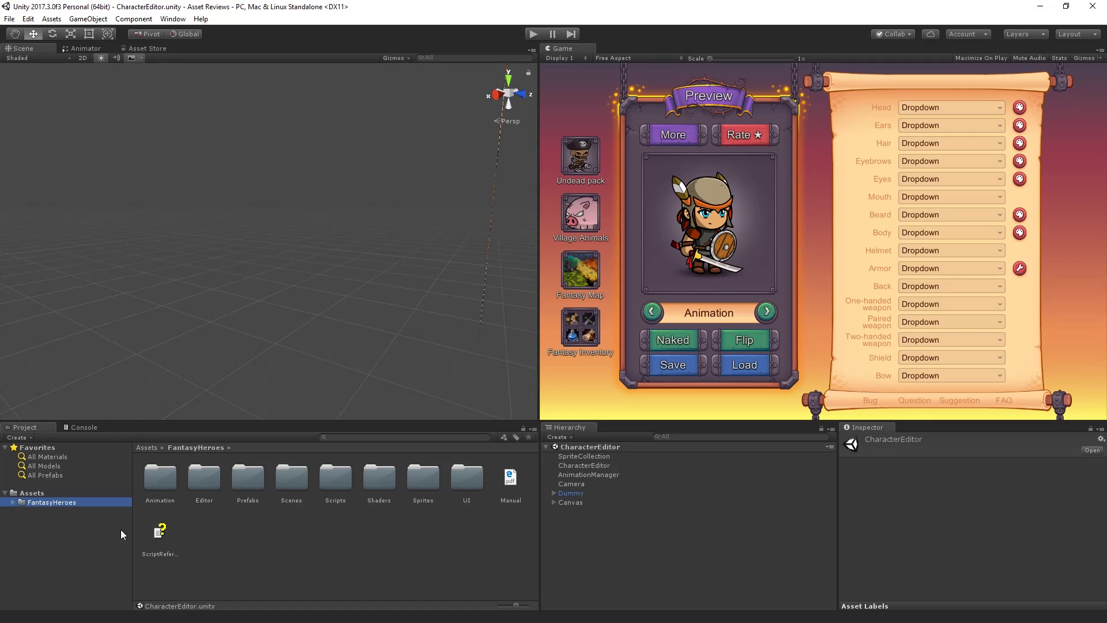
click(158, 536)
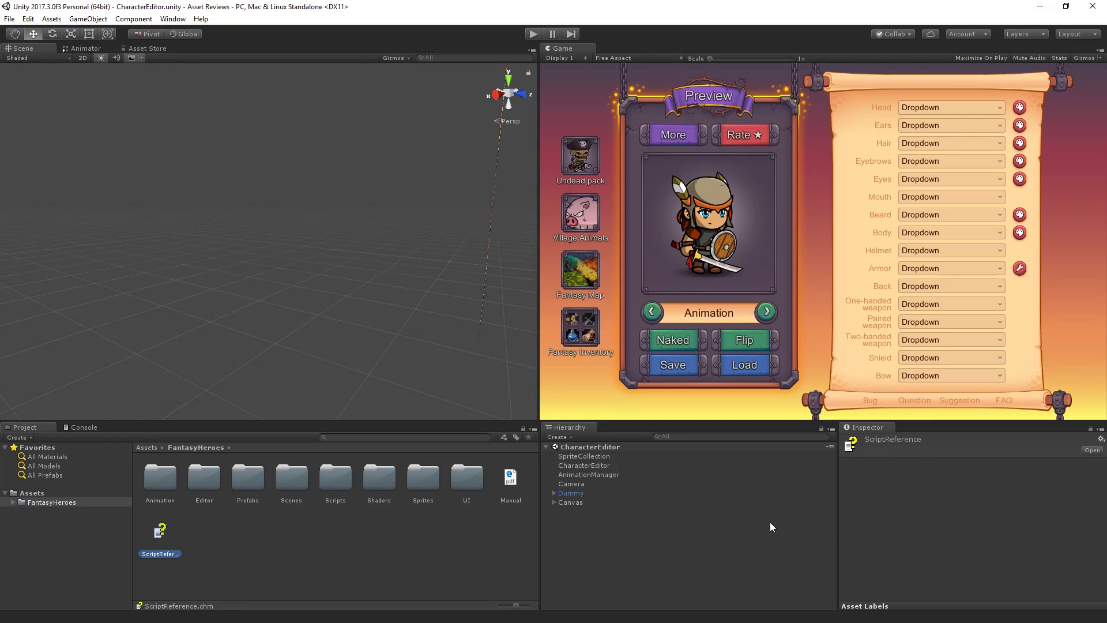
double_click(23, 502)
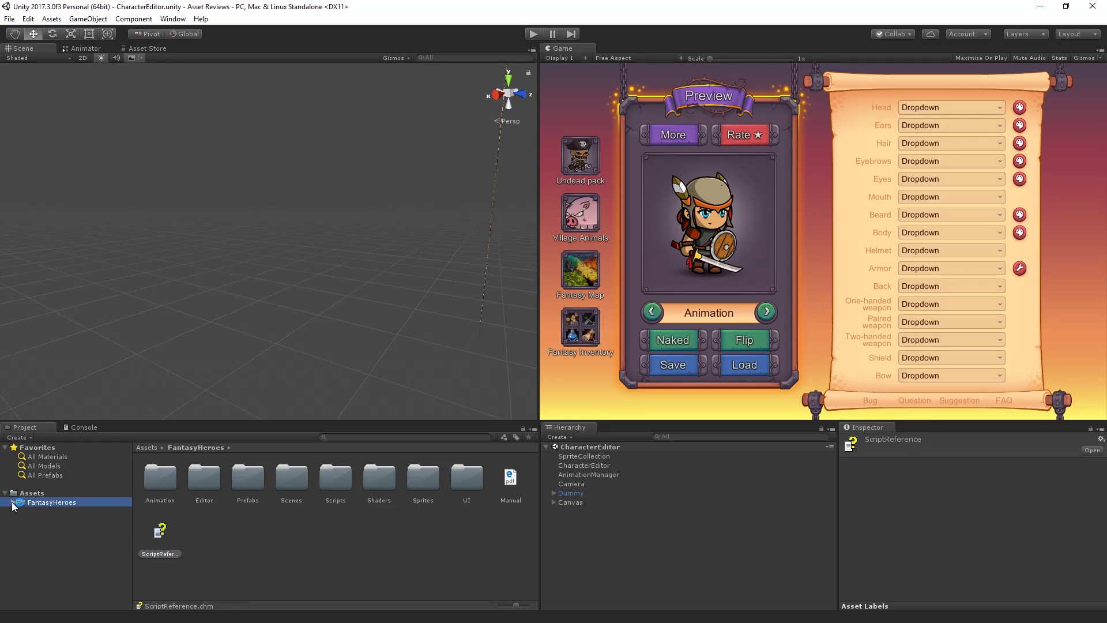
Step: Look through the Animation folder, inspecting the Jump clip and Human controller, and view the scripts in the Editor folder
click(72, 511)
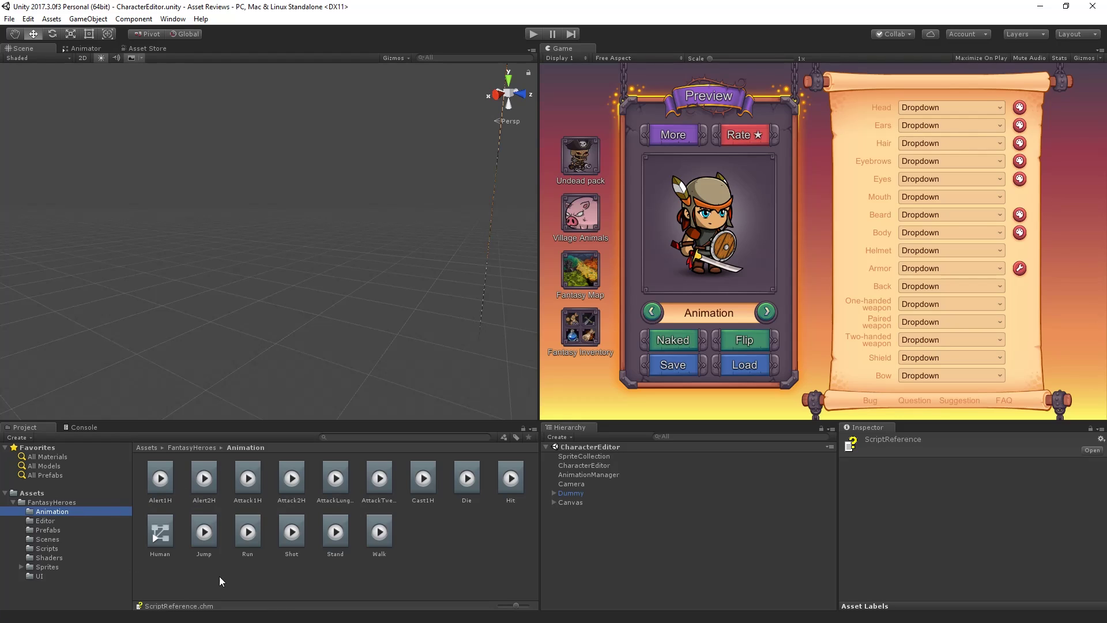
click(204, 534)
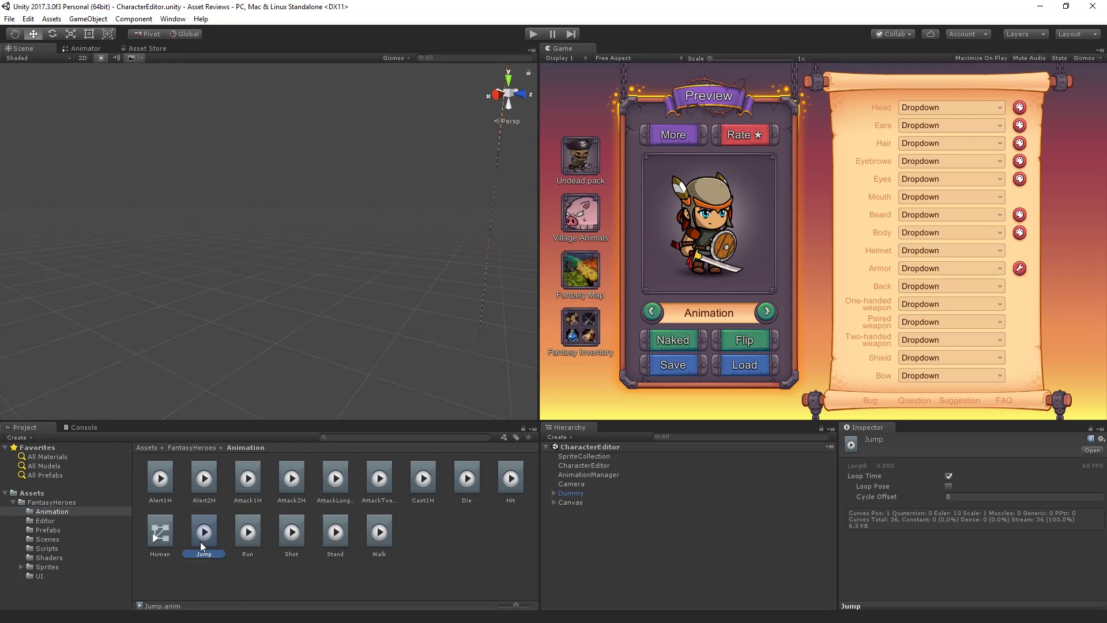
click(155, 535)
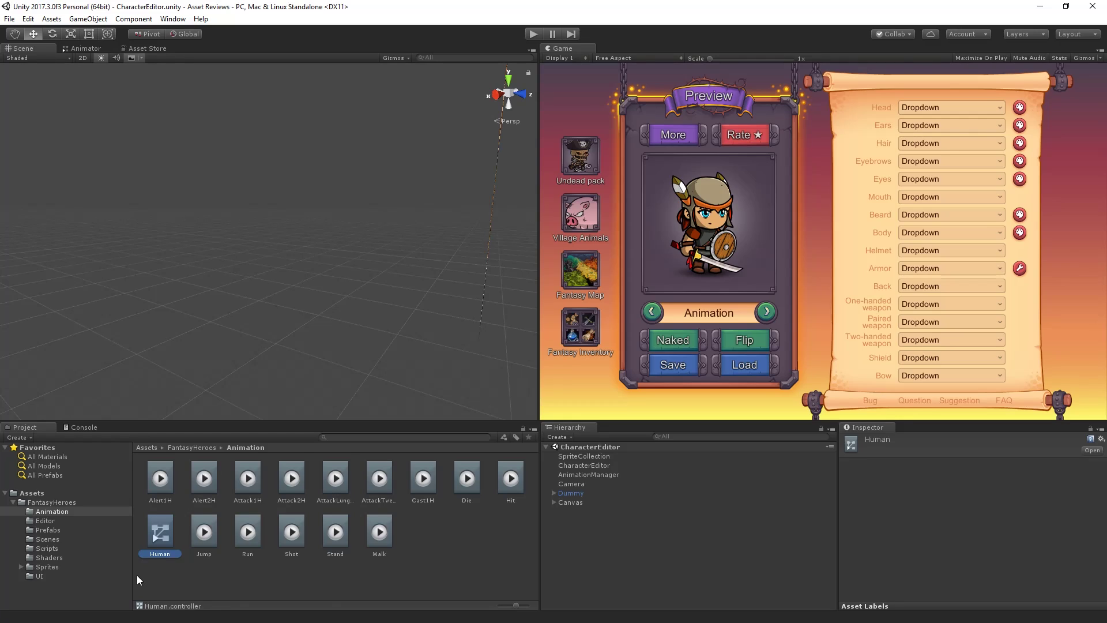
click(44, 520)
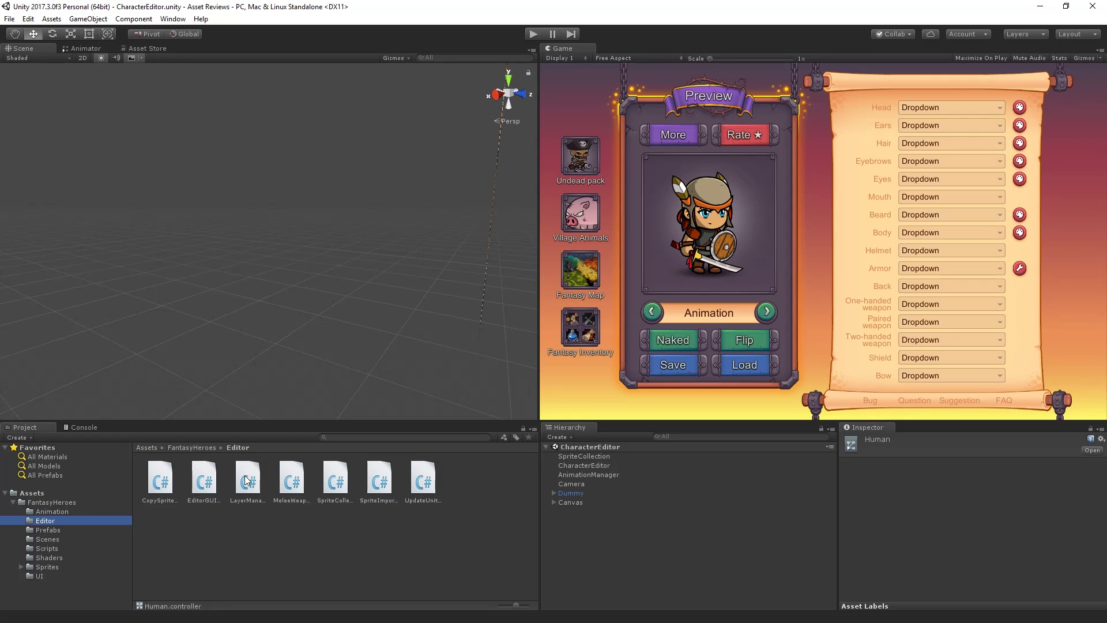
Step: Place the Dropdown prefab in the scene to examine its components, and delete it again
click(38, 530)
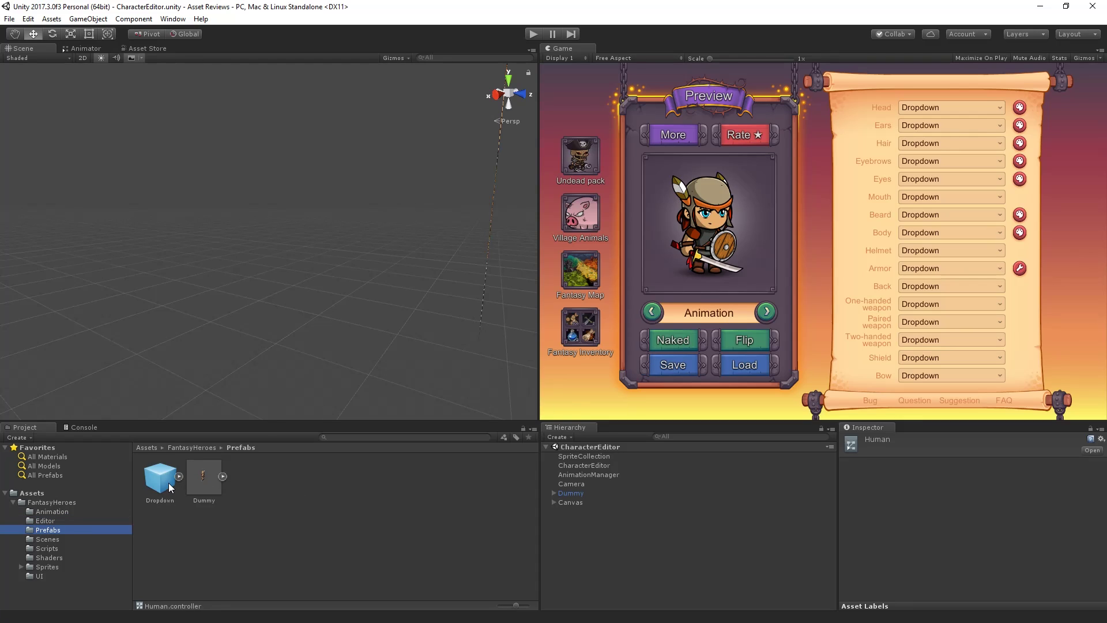
drag(169, 483, 255, 313)
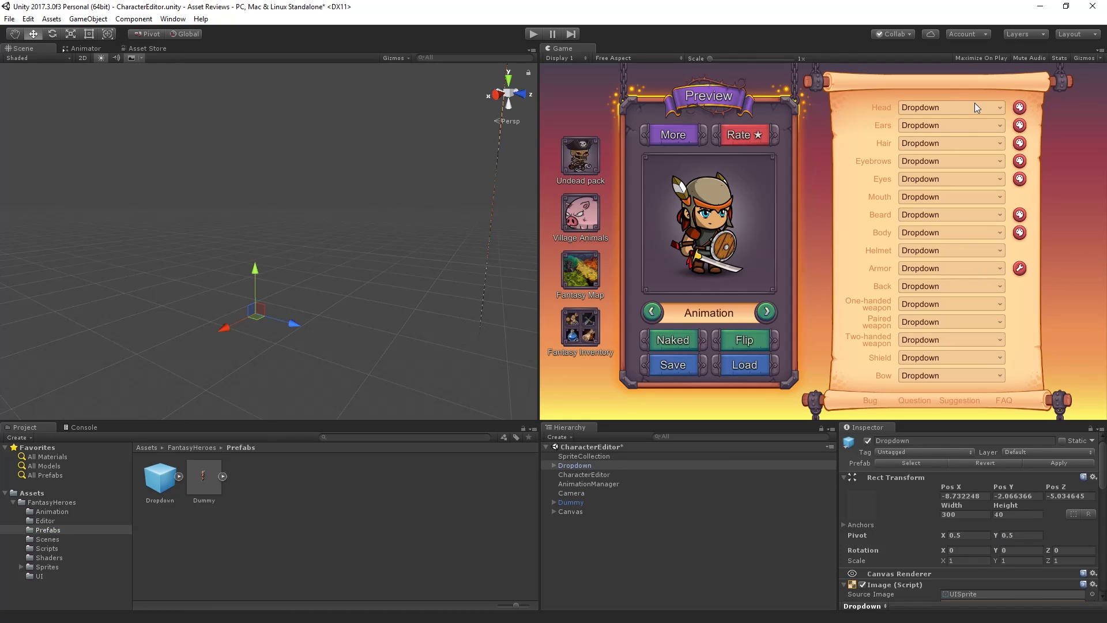
scroll(1014, 538, down, 4)
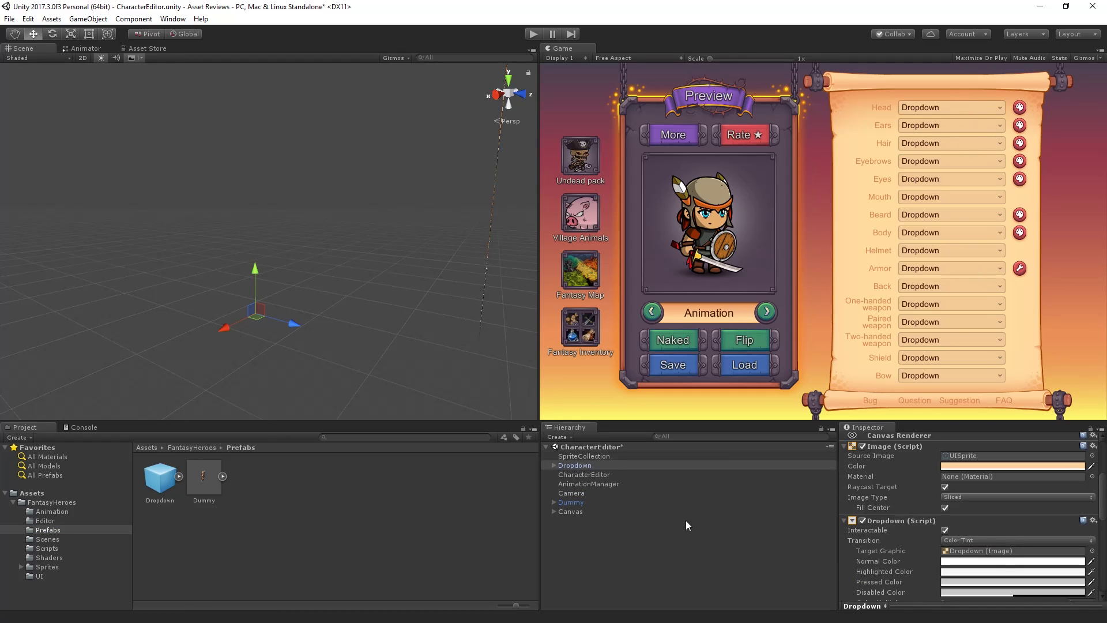
click(562, 467)
key(Delete)
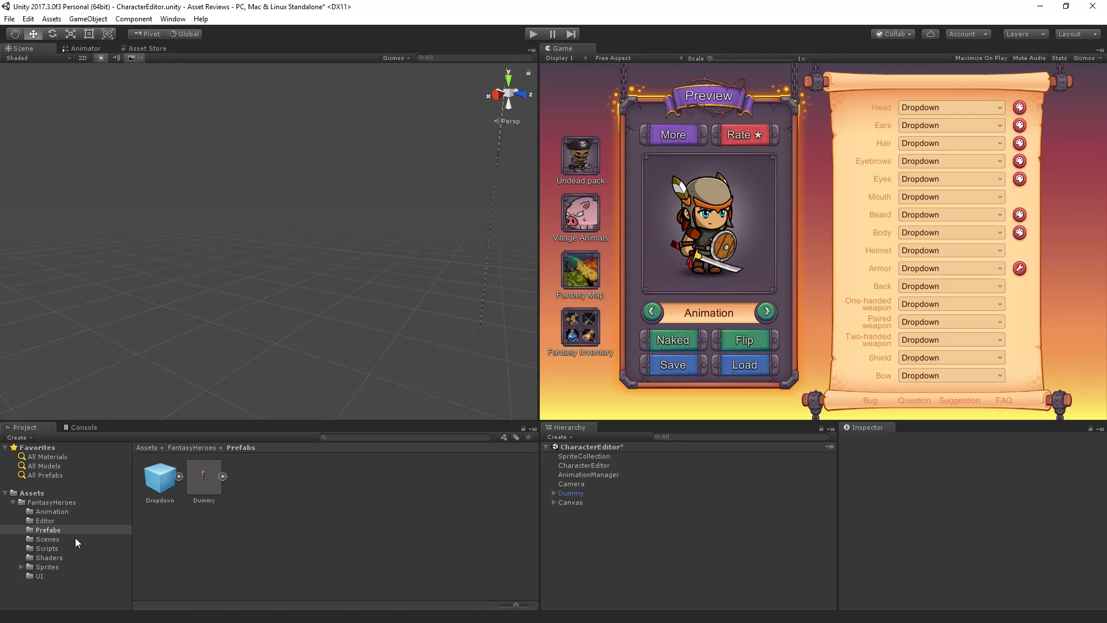
Step: View the SpriteSheetMaker scene, saving the changes to CharacterEditor, and return to the CharacterEditor scene
click(47, 540)
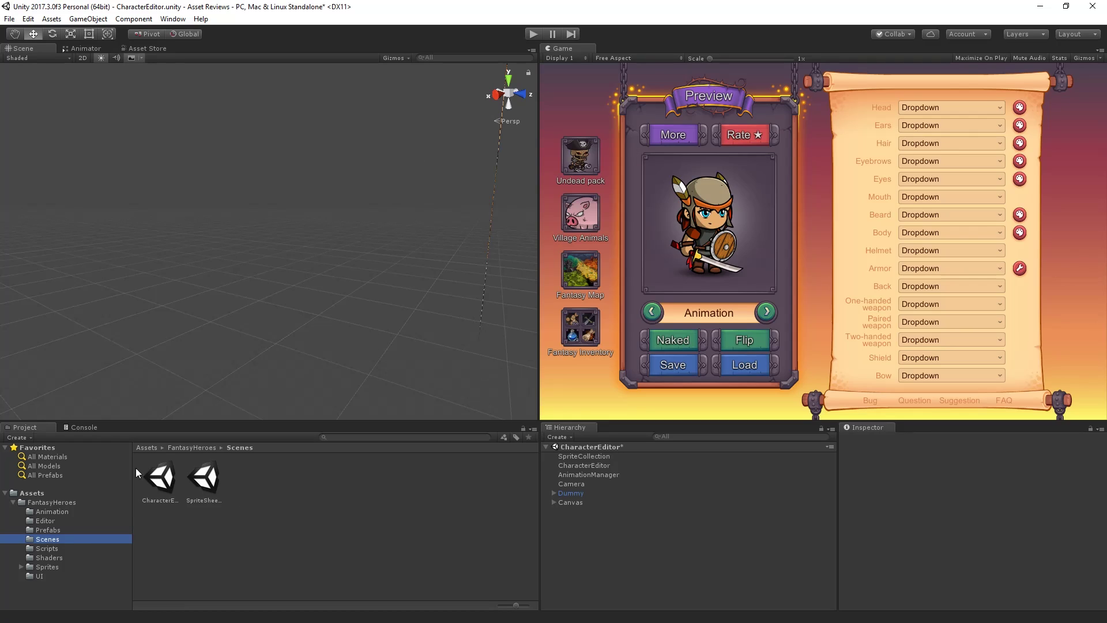
click(208, 485)
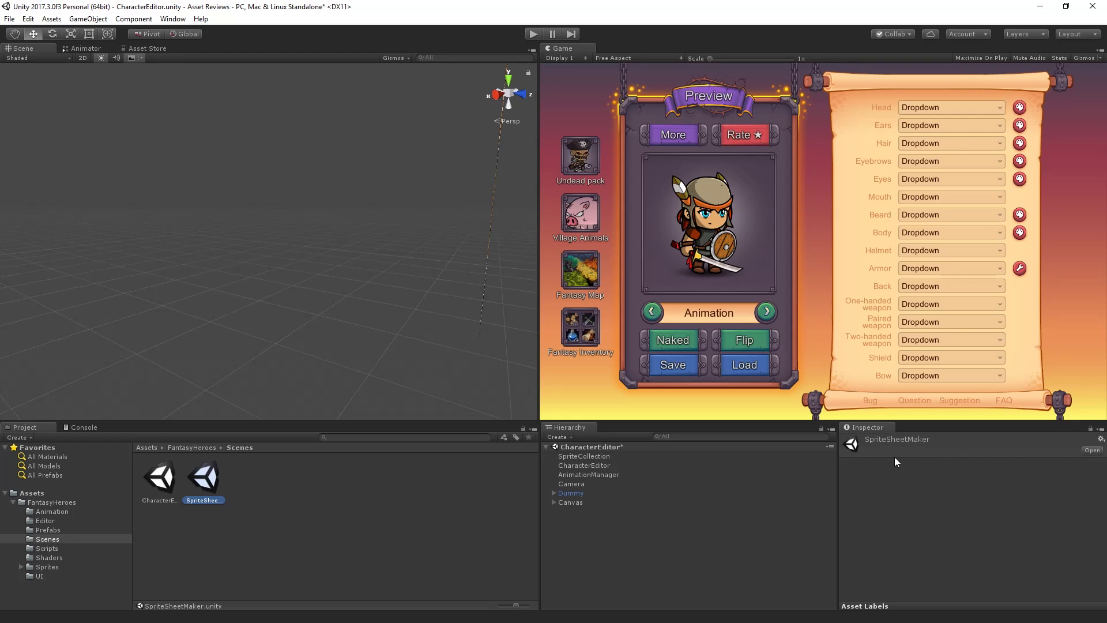
double_click(206, 481)
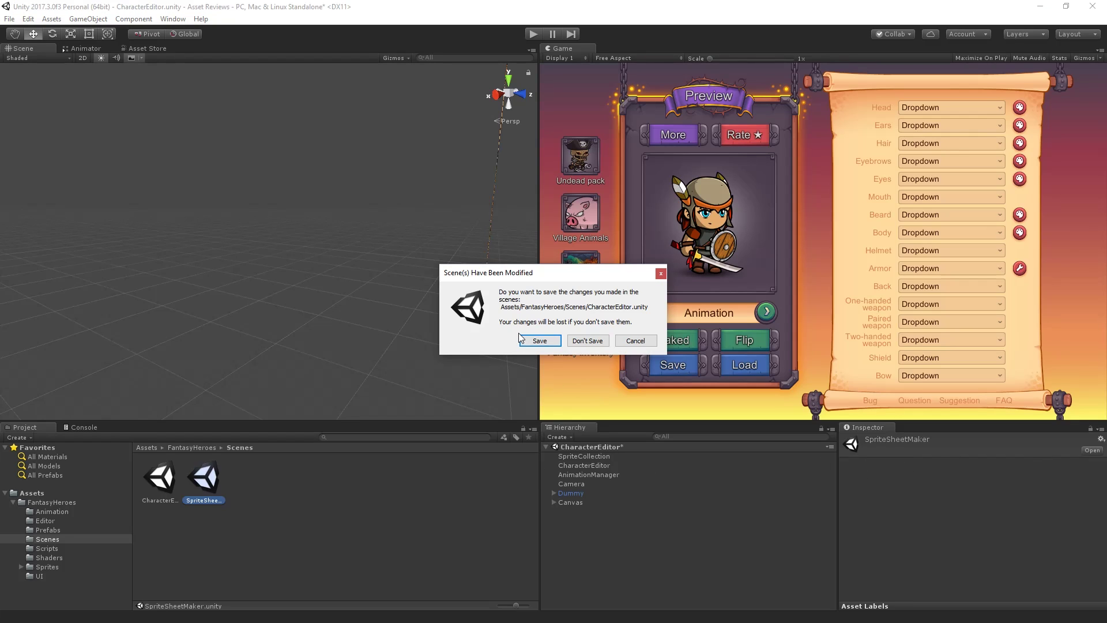
click(526, 340)
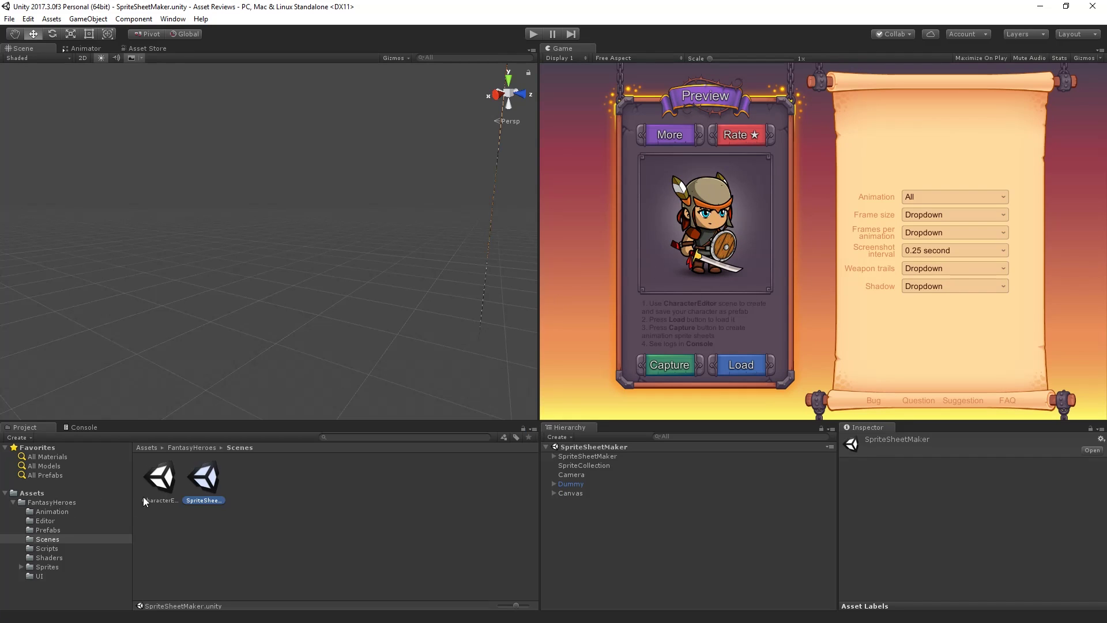
click(171, 476)
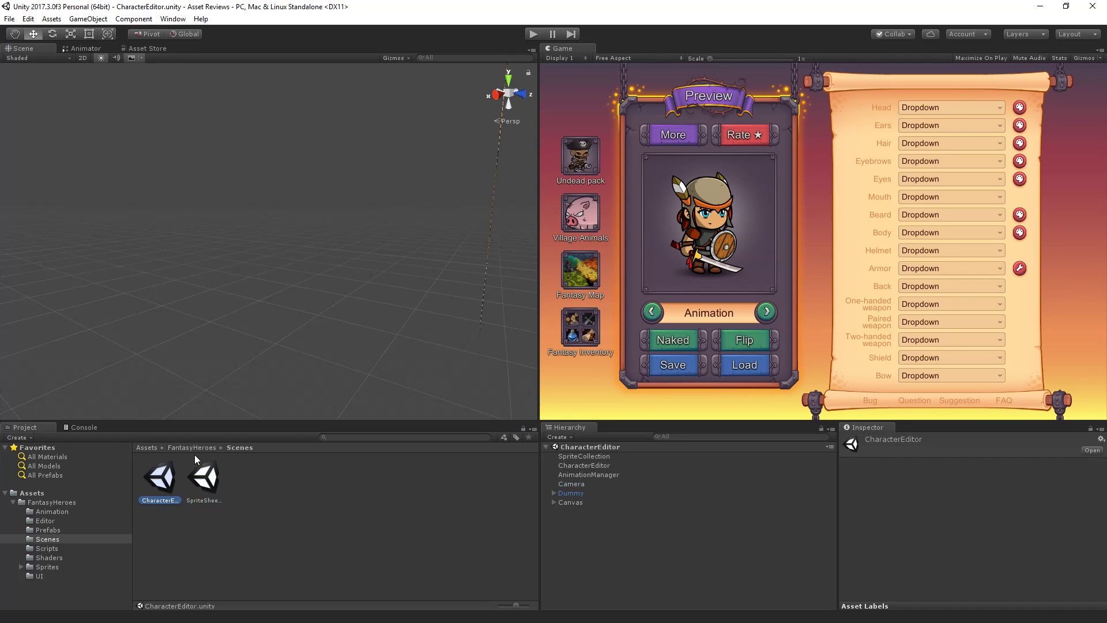
Step: Look through the Scripts, Shaders and Sprites folders and expand the Sprites subfolders
click(43, 550)
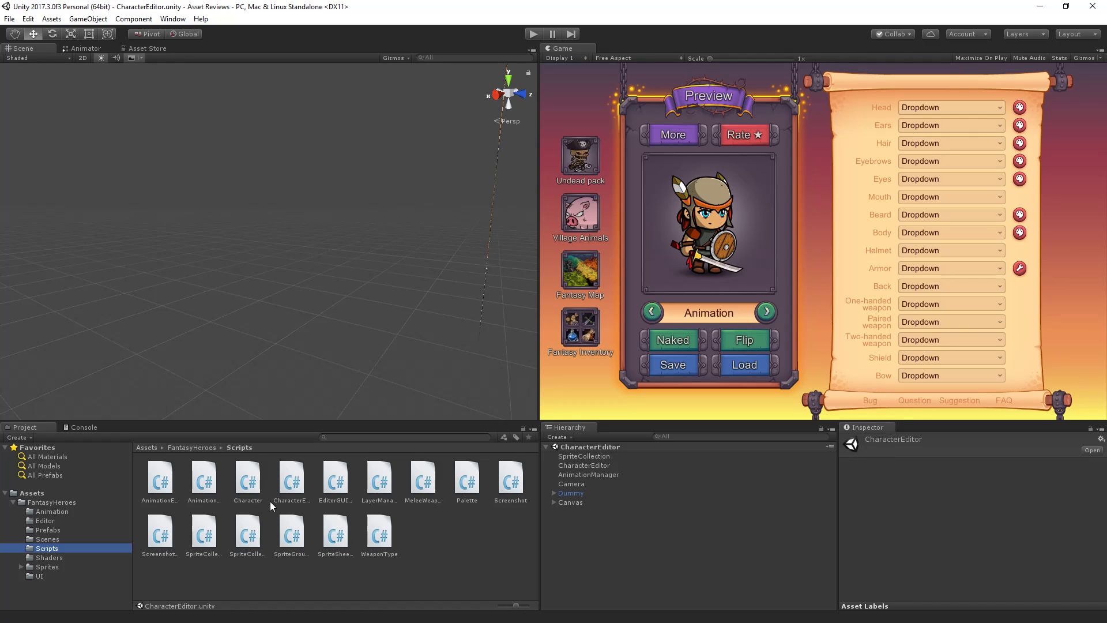
click(49, 559)
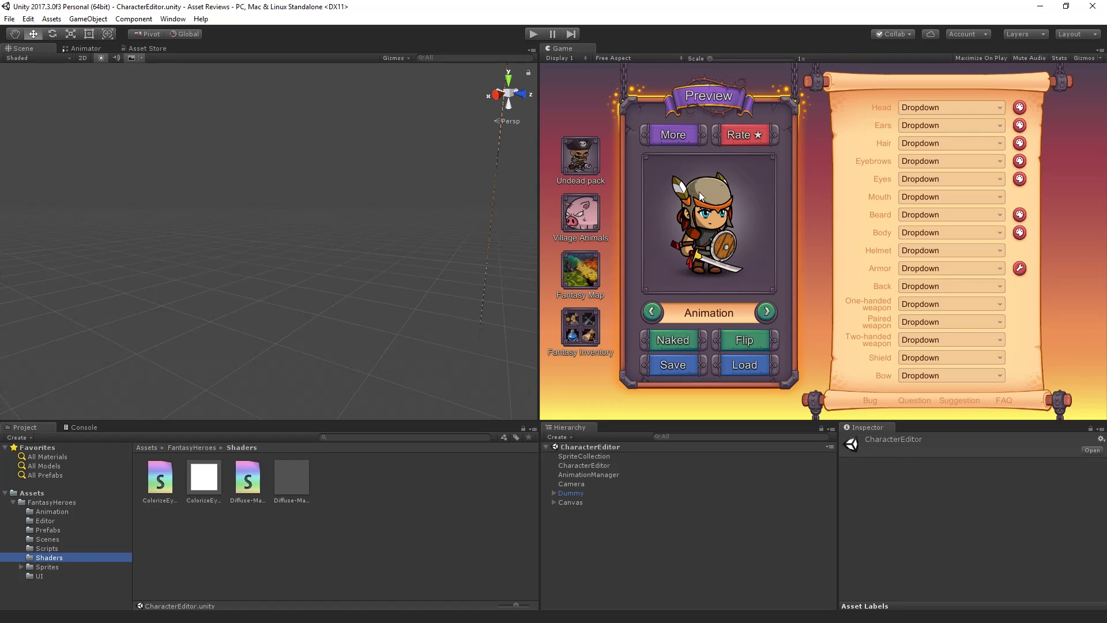
click(57, 567)
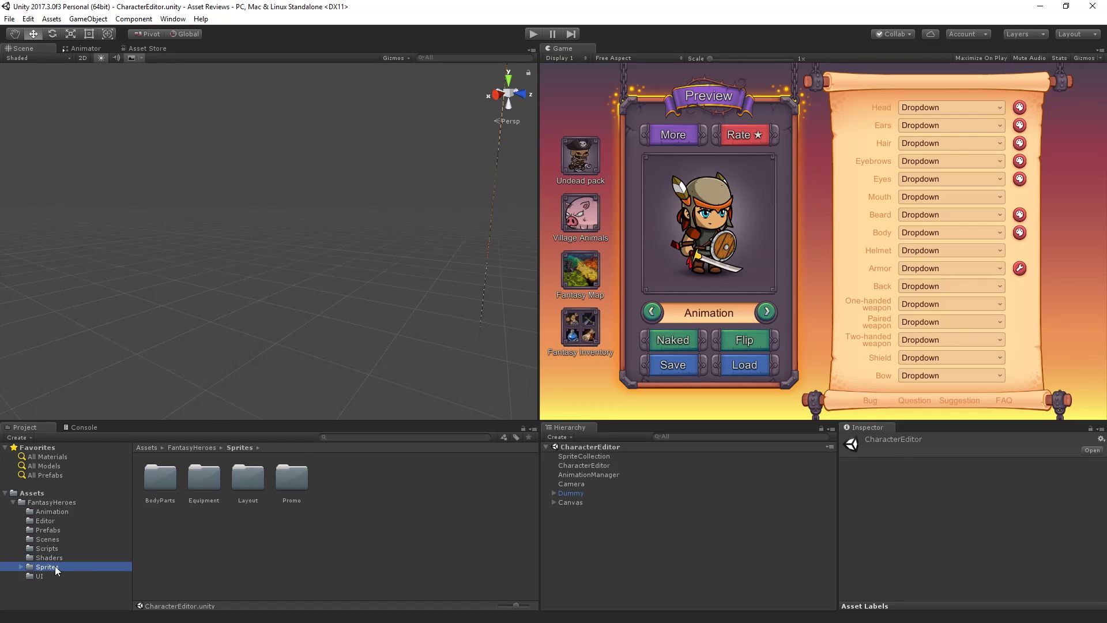
click(21, 567)
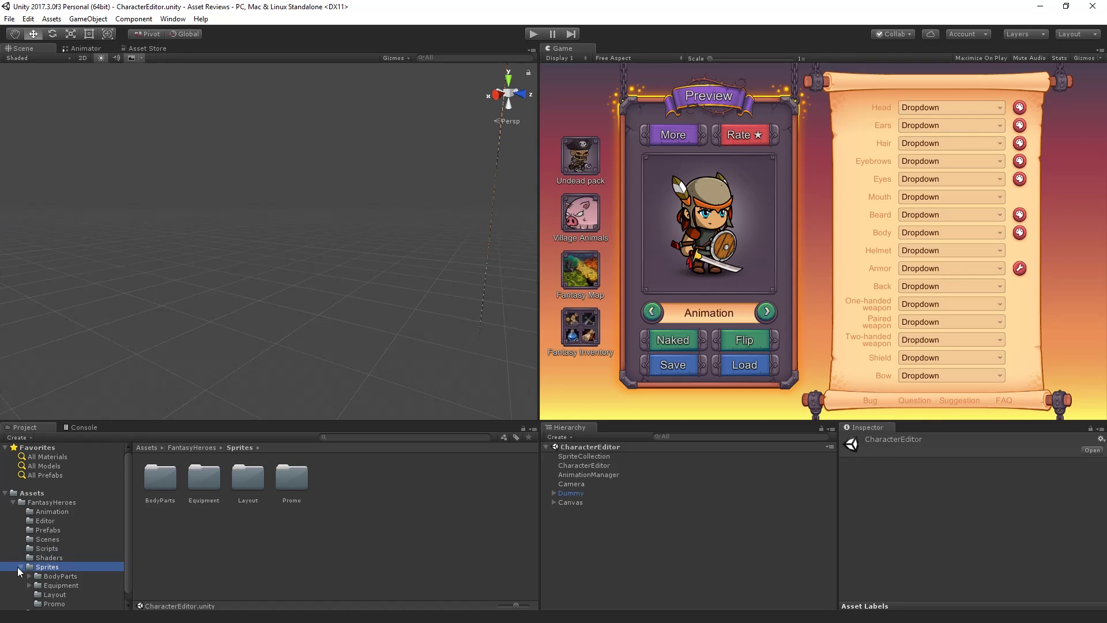
scroll(55, 550, down, 1)
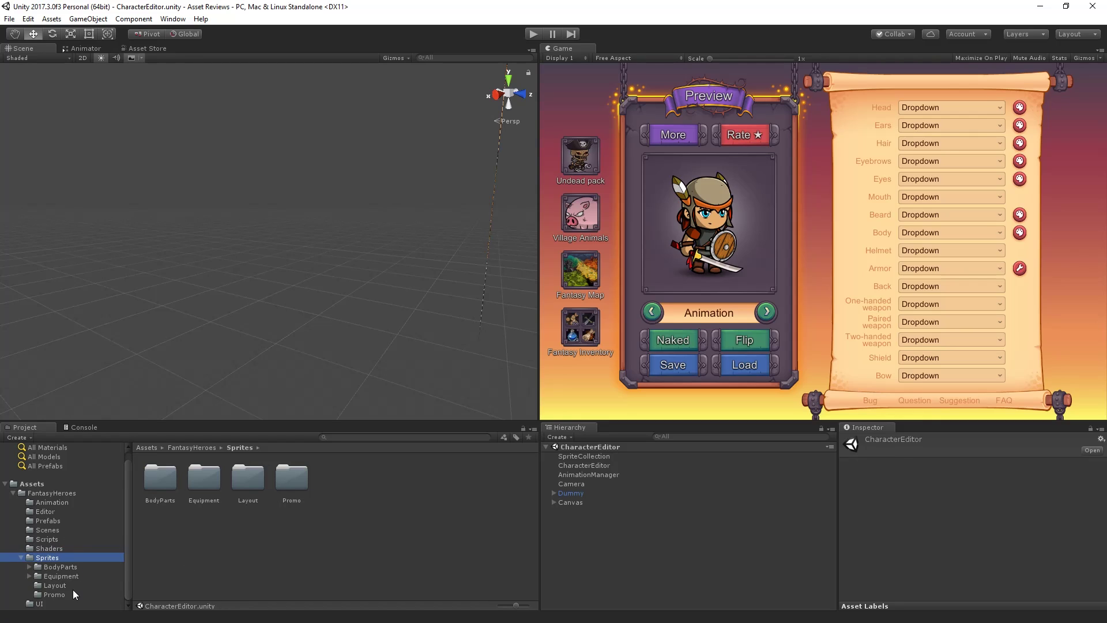
Step: Examine the contents of the Promo, Layout, Equipment and BodyParts sprite folders and of the UI folder
click(55, 594)
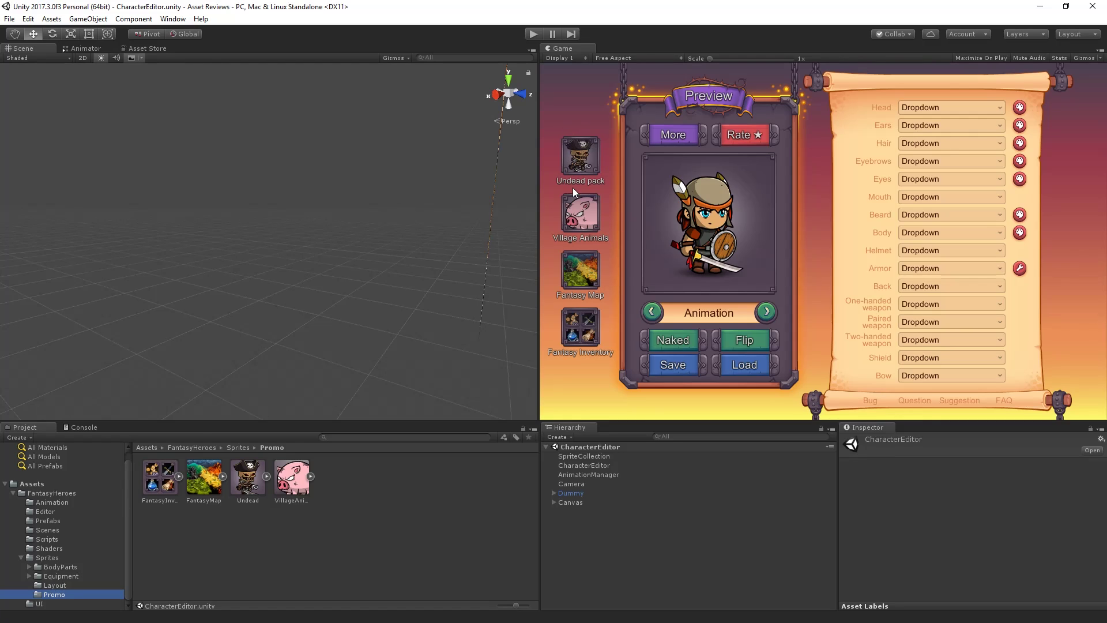
click(61, 586)
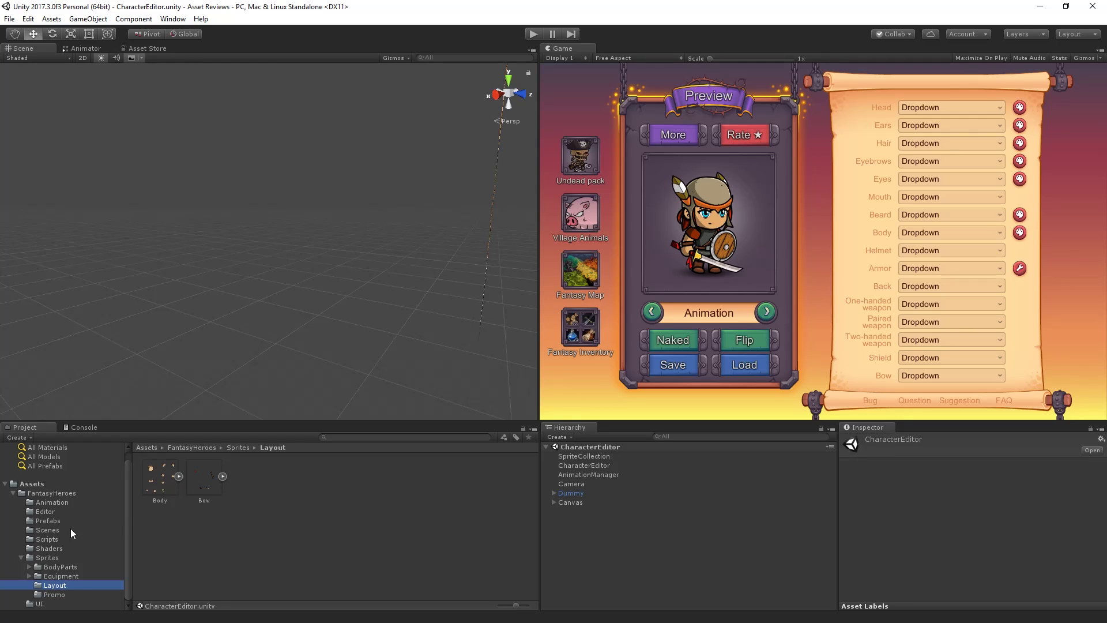
click(69, 575)
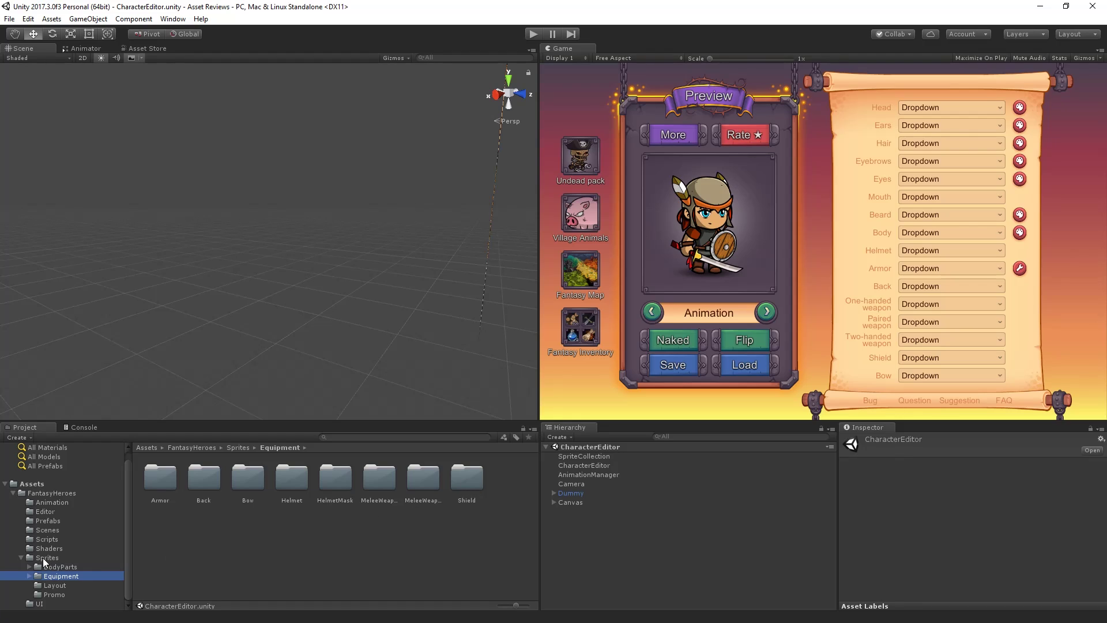
click(59, 568)
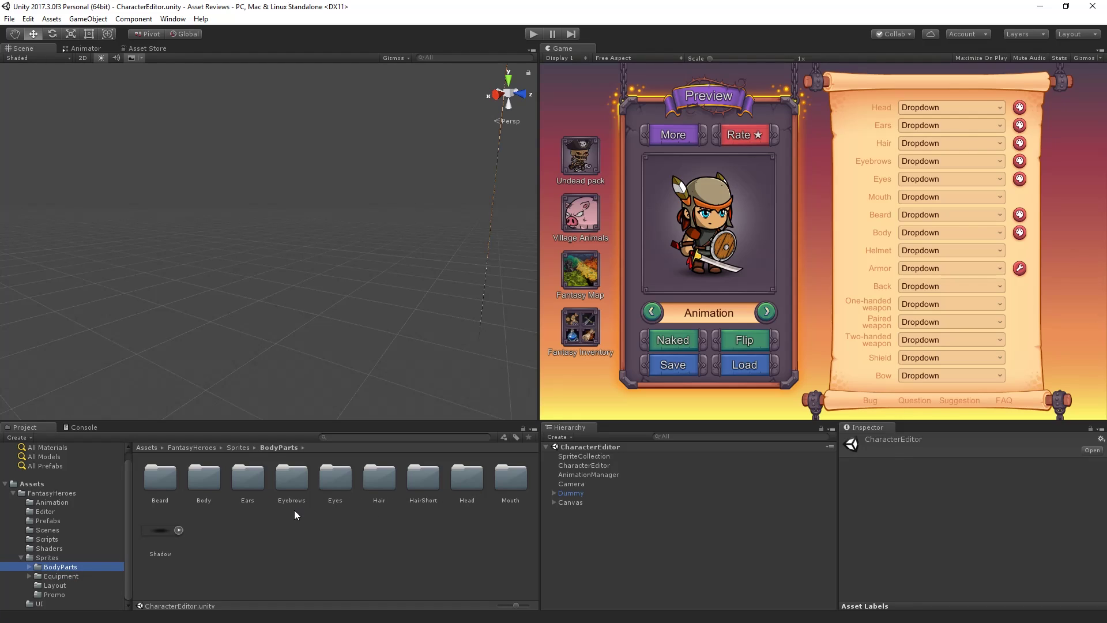
click(55, 605)
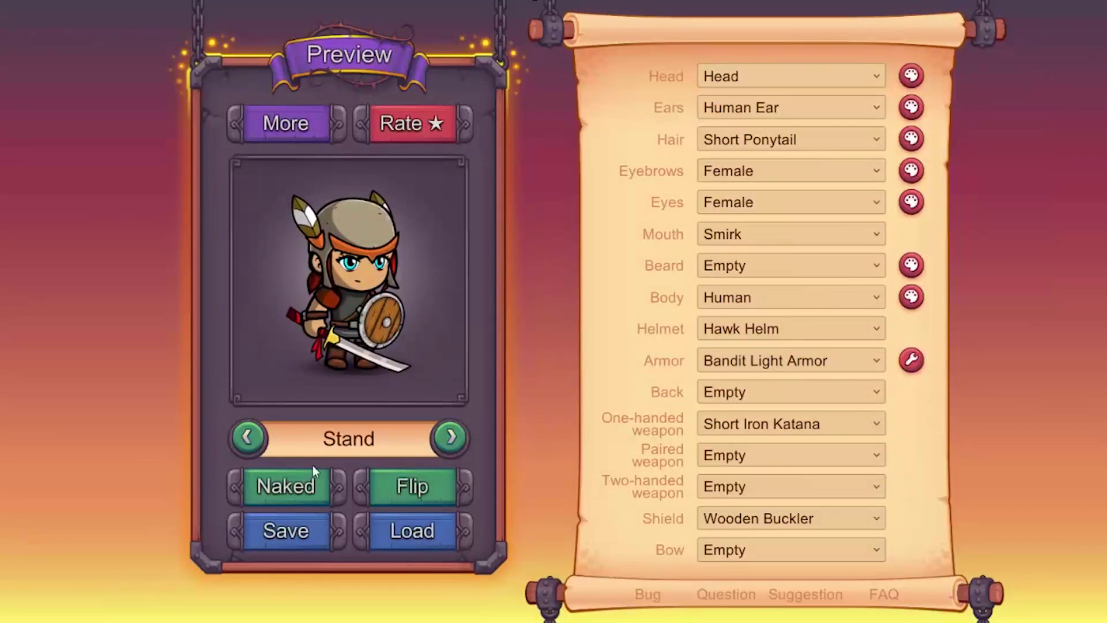
Step: Strip the character of all equipment in the running character editor and set the Hair to Shaggy
click(329, 481)
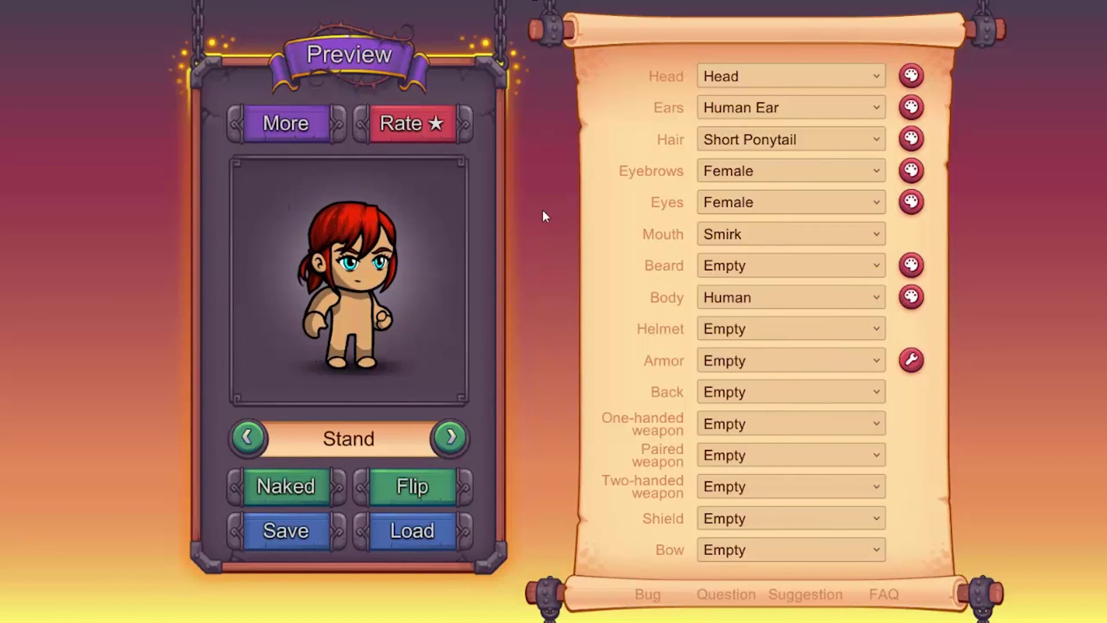
click(712, 142)
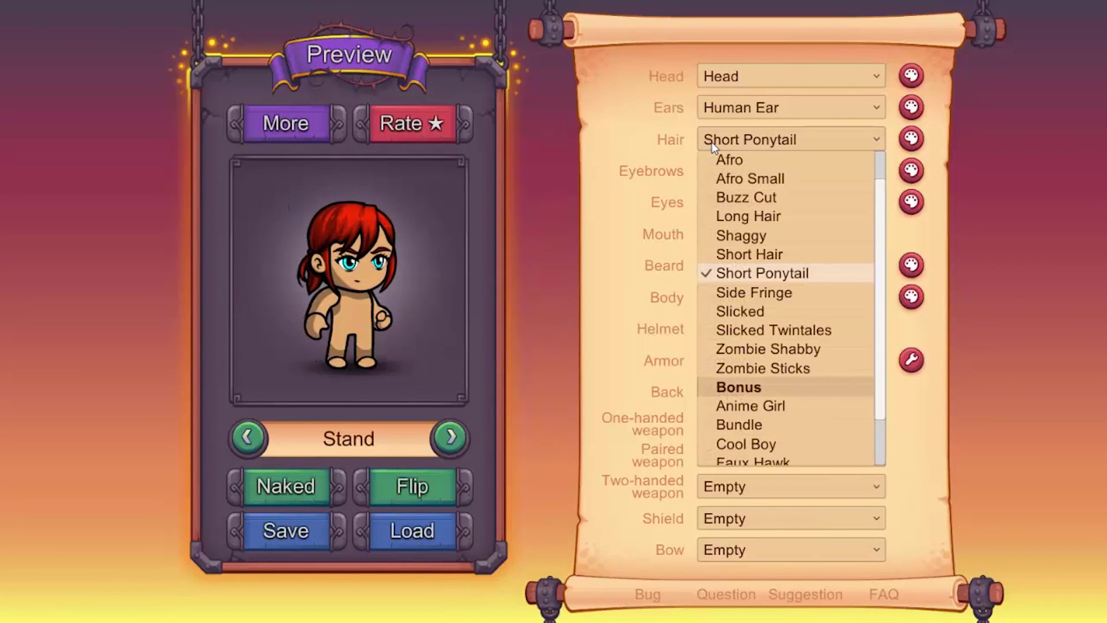
click(732, 239)
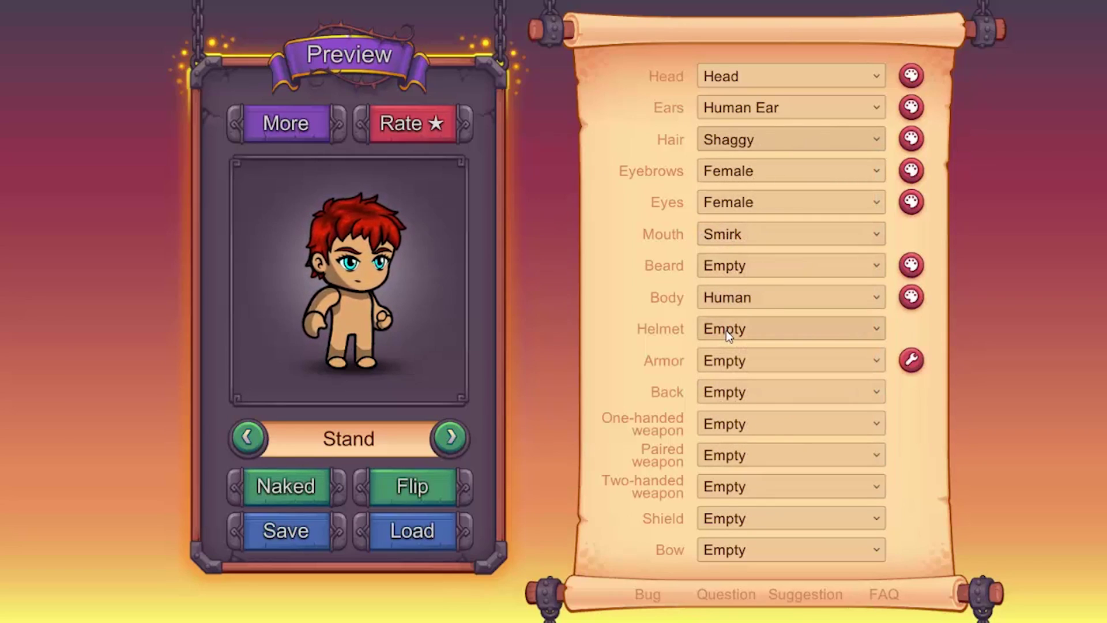
Step: Set the character's Eyes to Male Eye 3 and apply an orange eye color, hex F28700FF
click(729, 202)
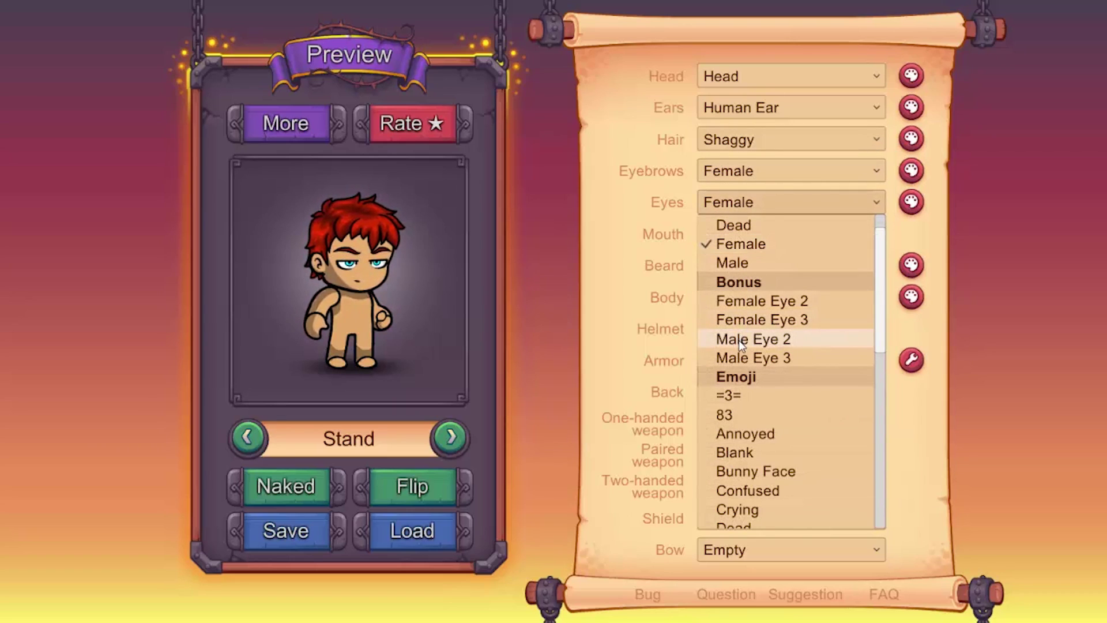
click(739, 355)
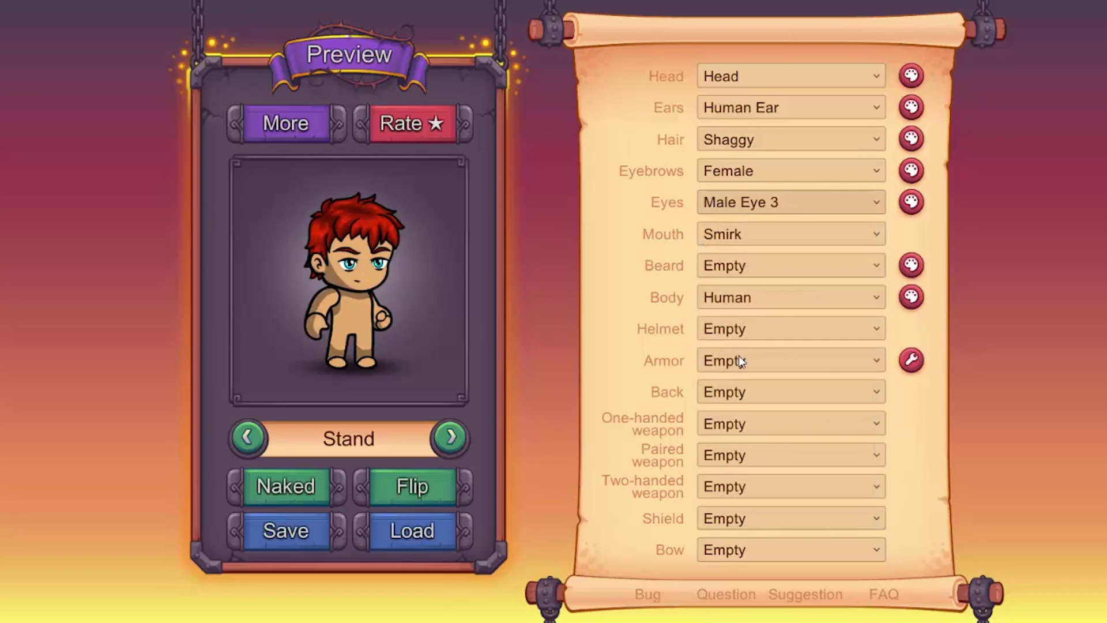
click(908, 203)
click(860, 212)
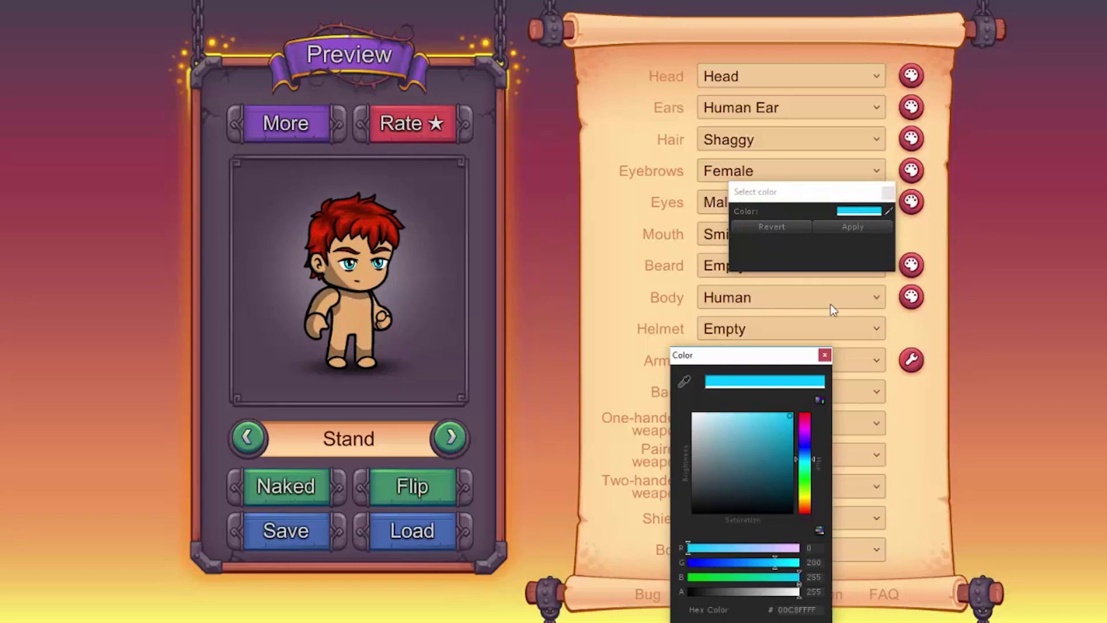
click(805, 416)
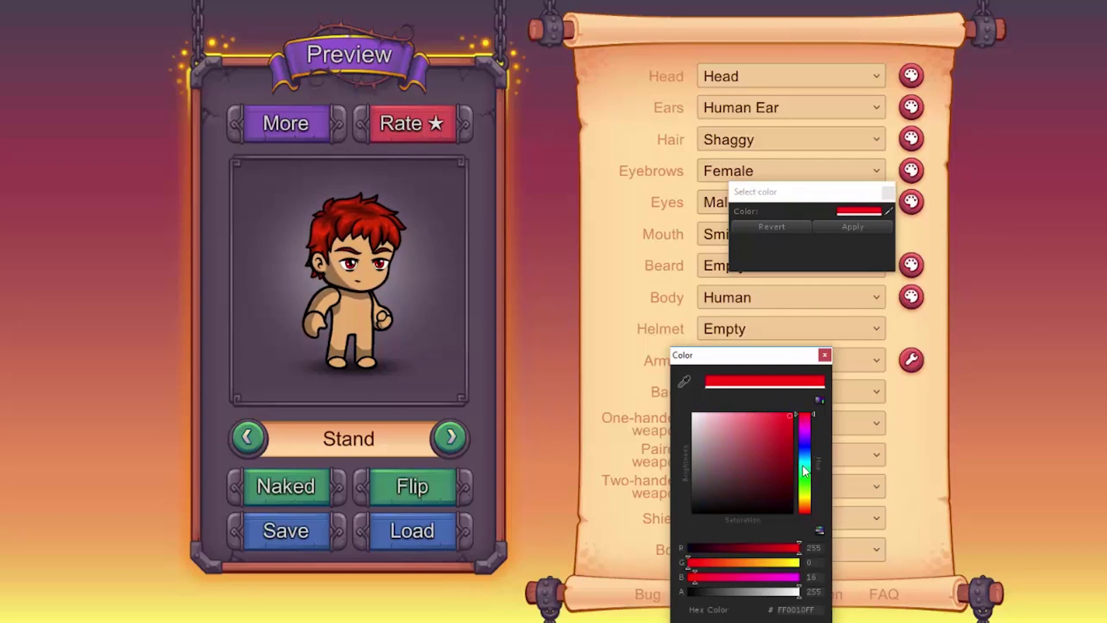
drag(804, 470, 806, 505)
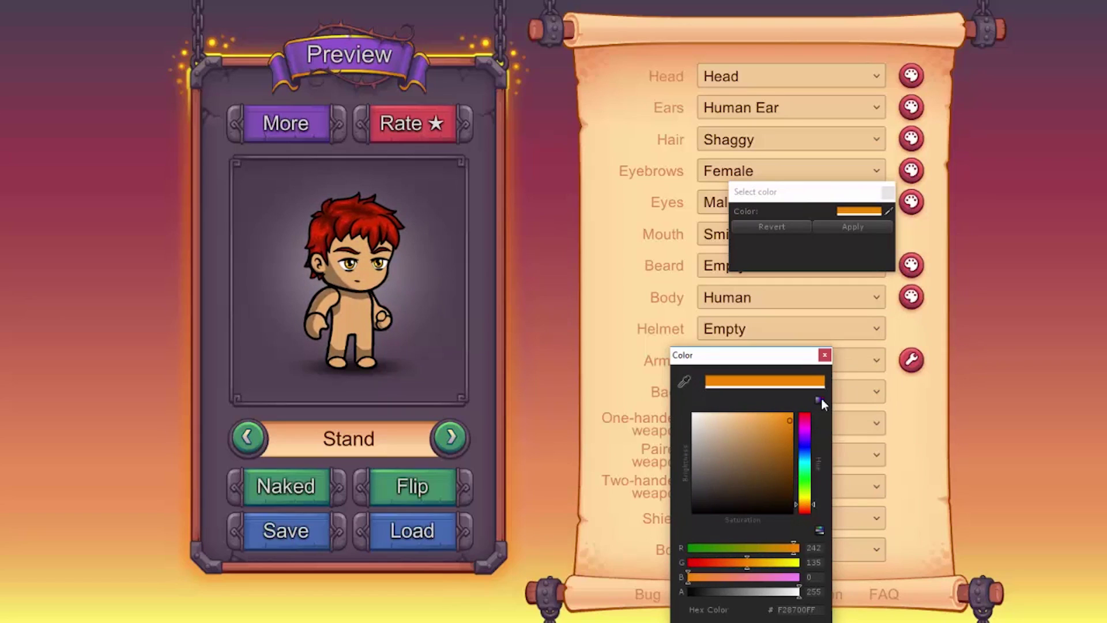
click(825, 355)
click(840, 225)
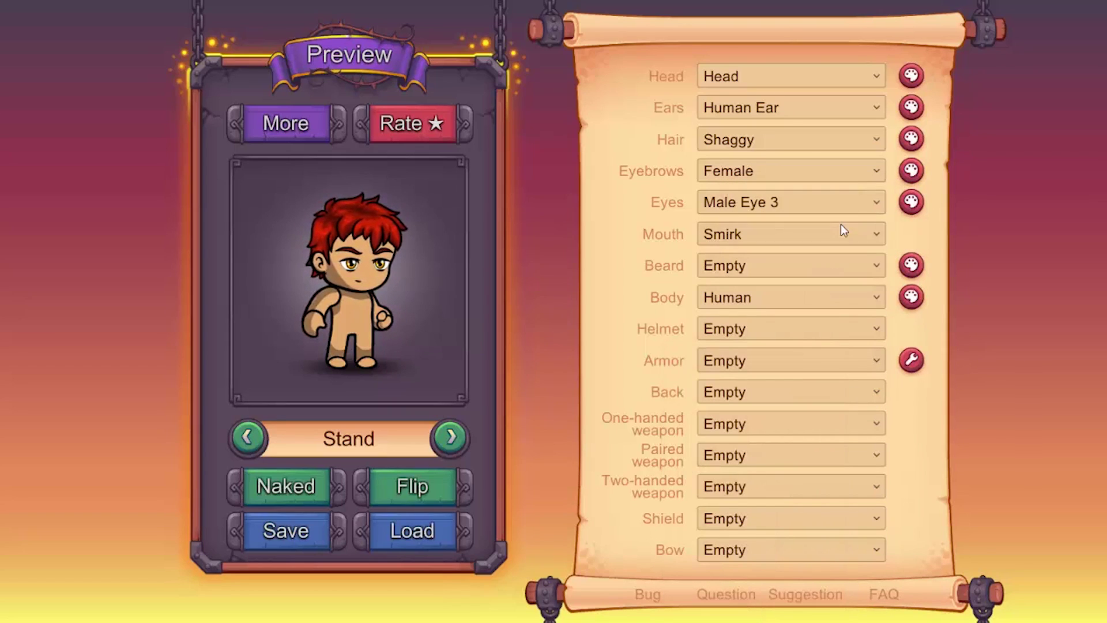
Step: Set the character's Mouth to Dizzy and the Helmet to Hawk Helm
click(830, 233)
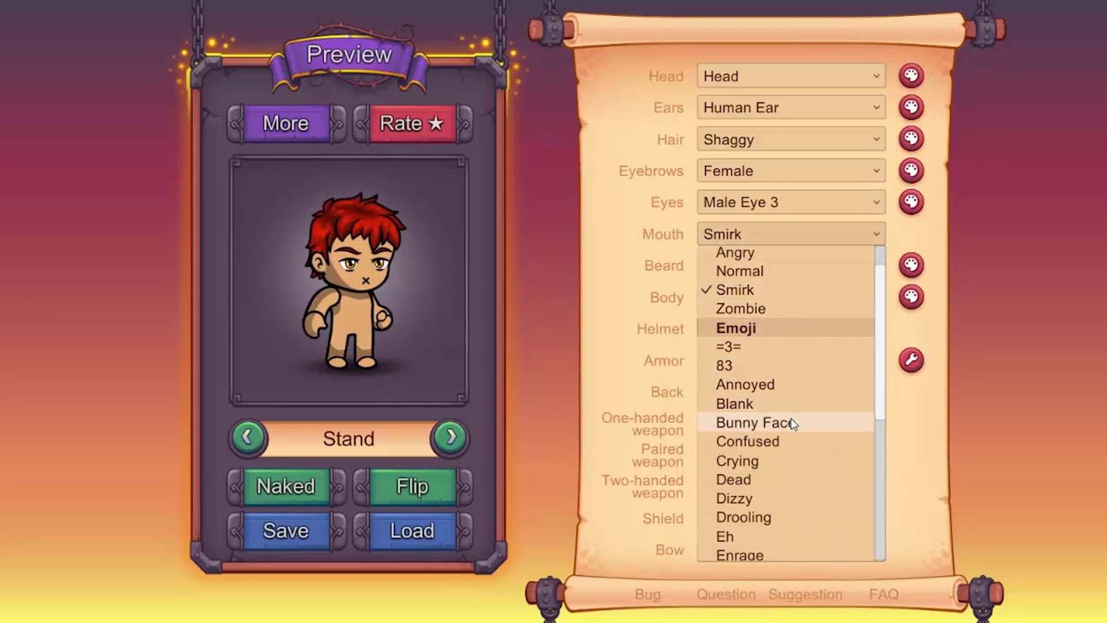
click(787, 498)
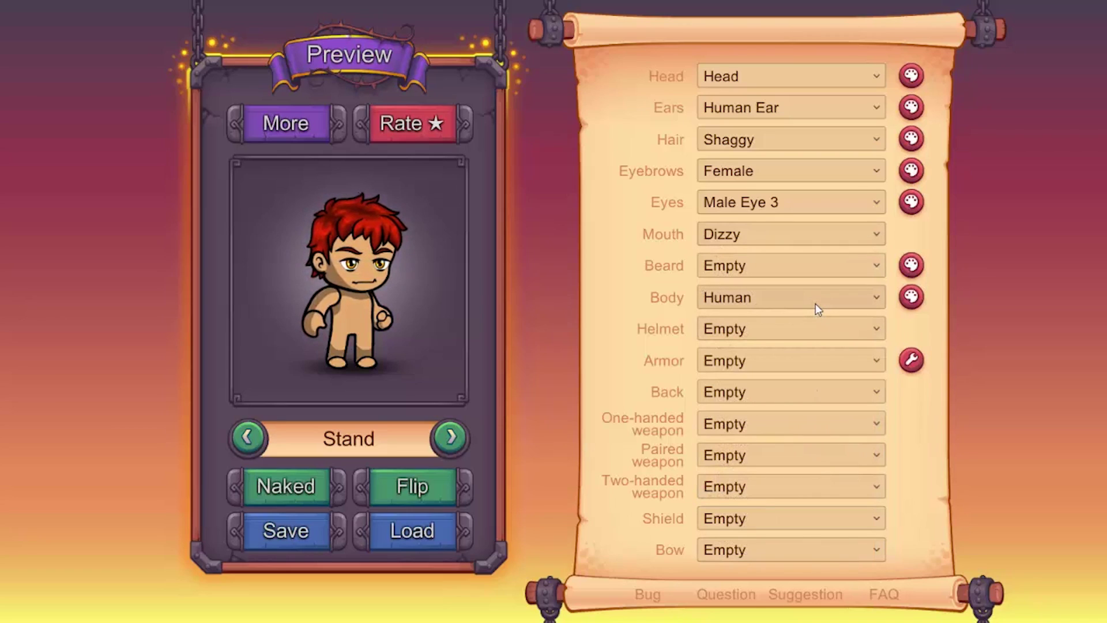
click(767, 329)
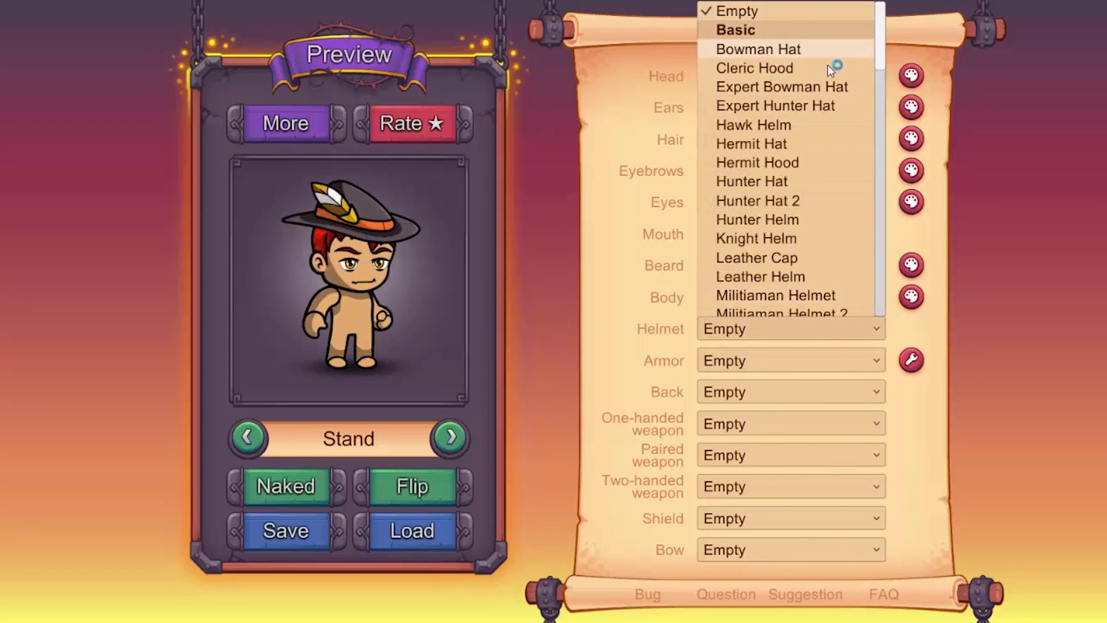
click(805, 125)
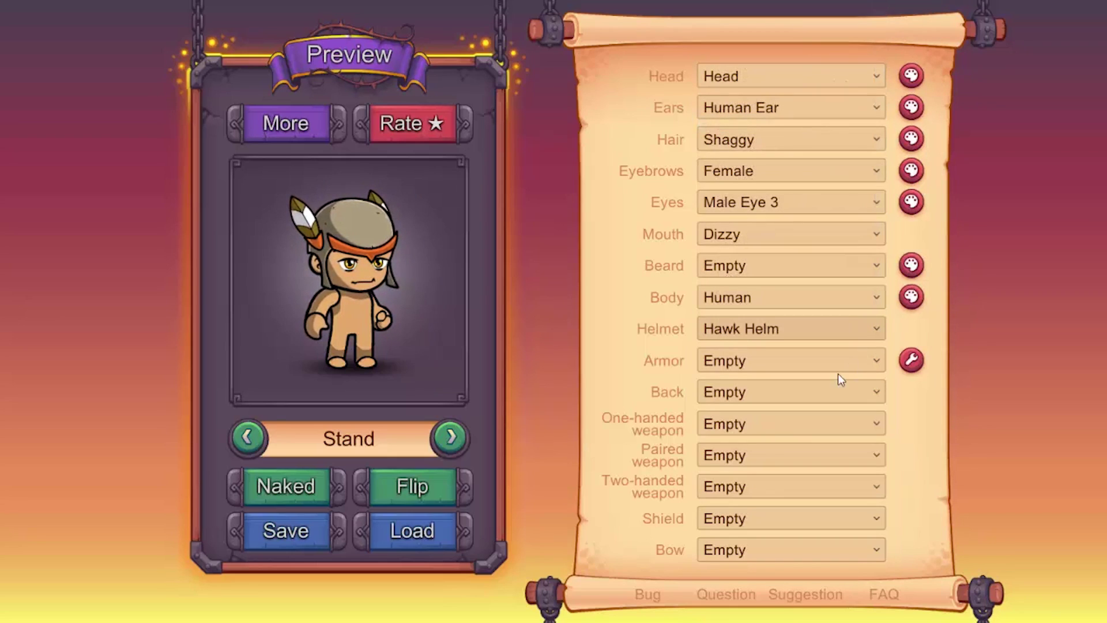
Step: Equip the character with the Bandit Light Armor and a Small Axe as the one-handed weapon
click(771, 361)
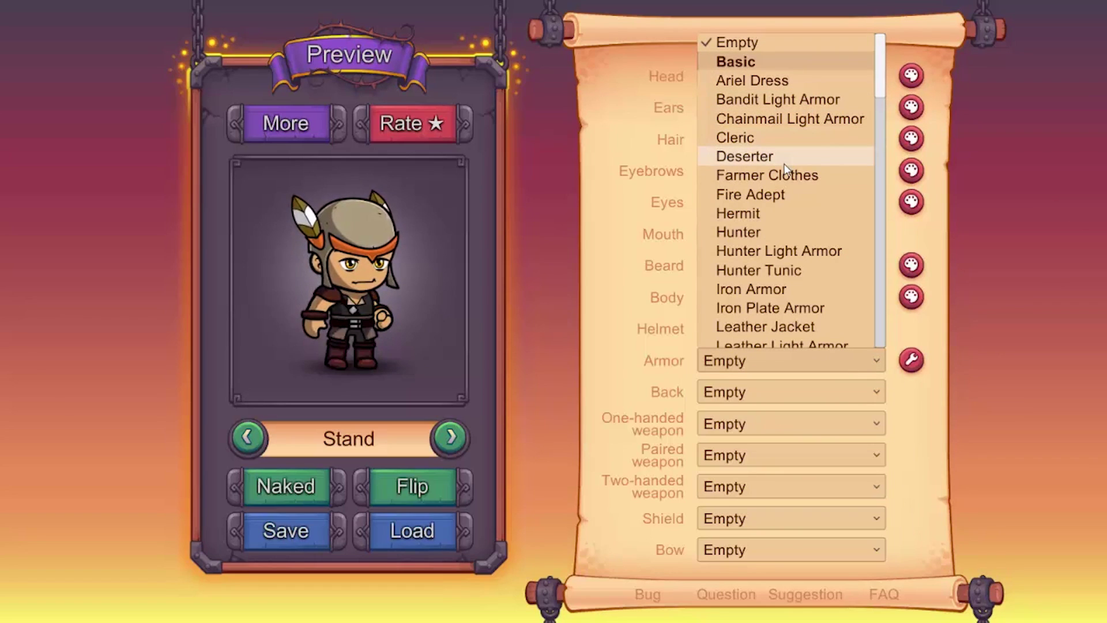
click(794, 100)
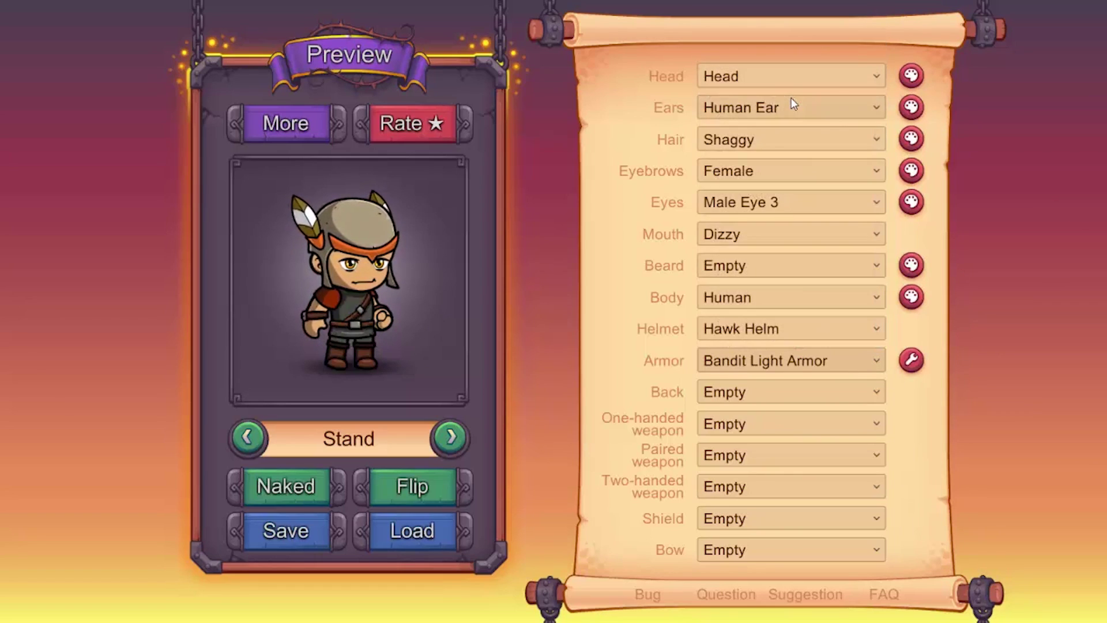
click(737, 423)
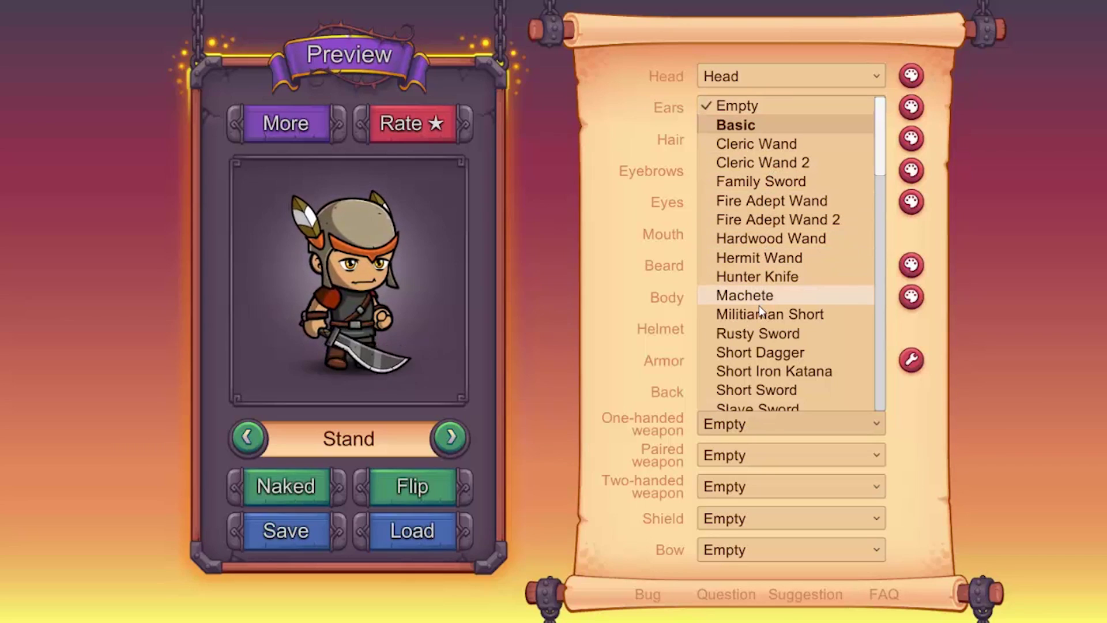
scroll(759, 306, down, 1)
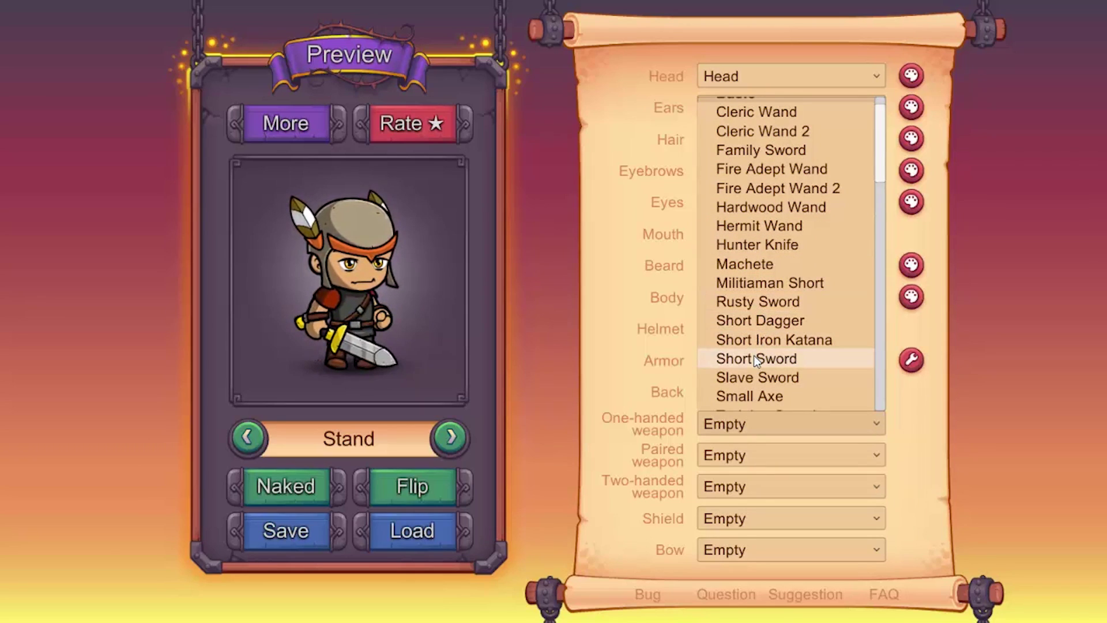
click(744, 396)
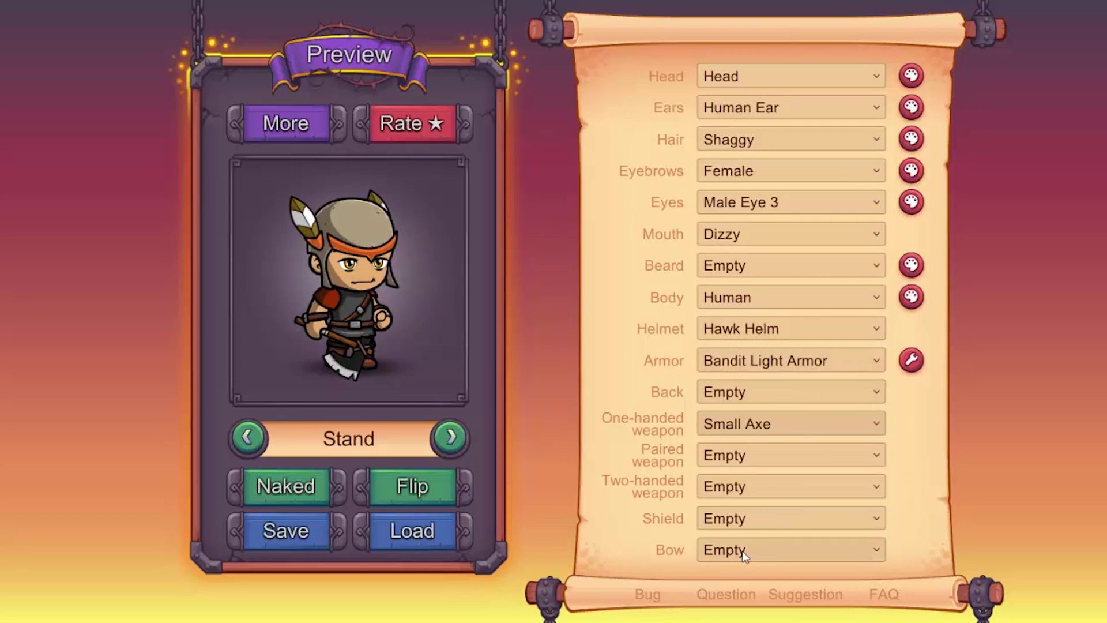